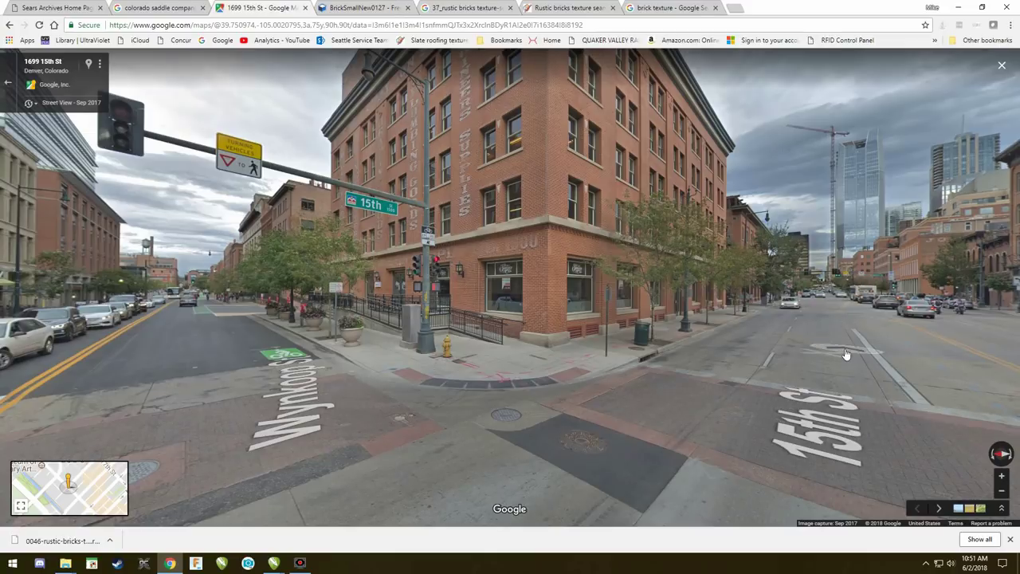
Rotate the Street View around the 15th St and Wynkoop St intersection to look at the buildings on every corner.
left_click(1008, 461)
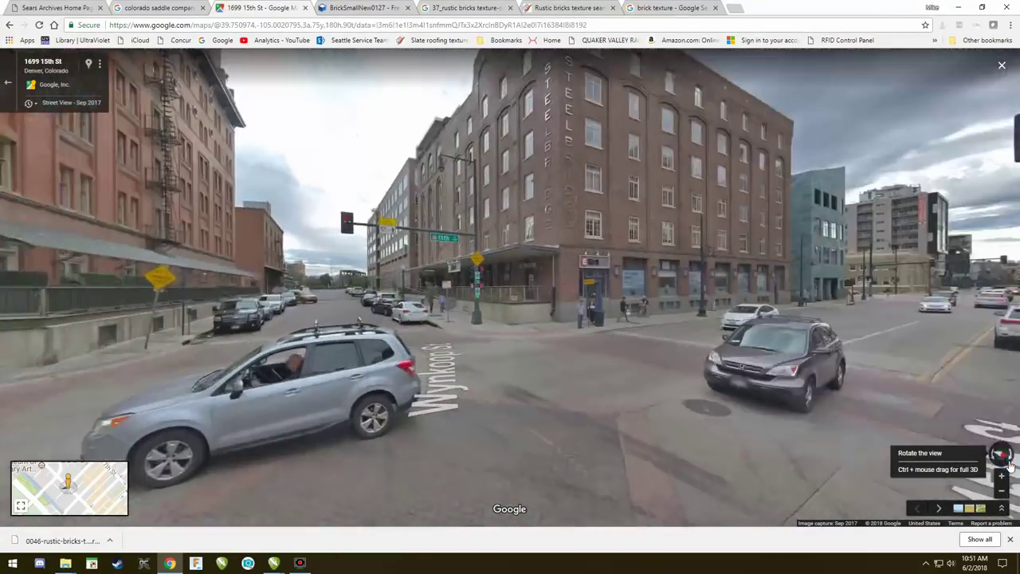
left_click(1009, 461)
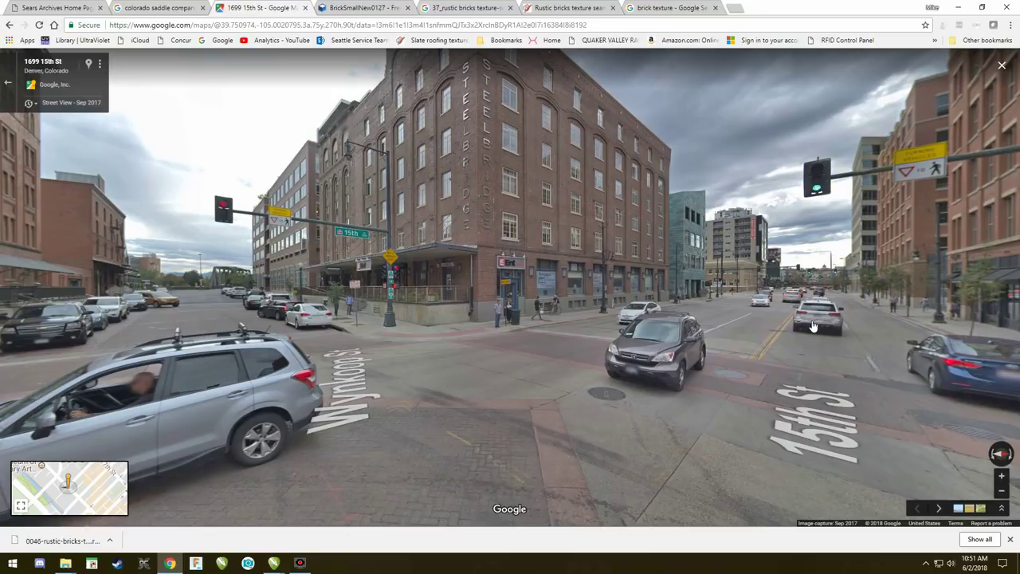
left_click(994, 461)
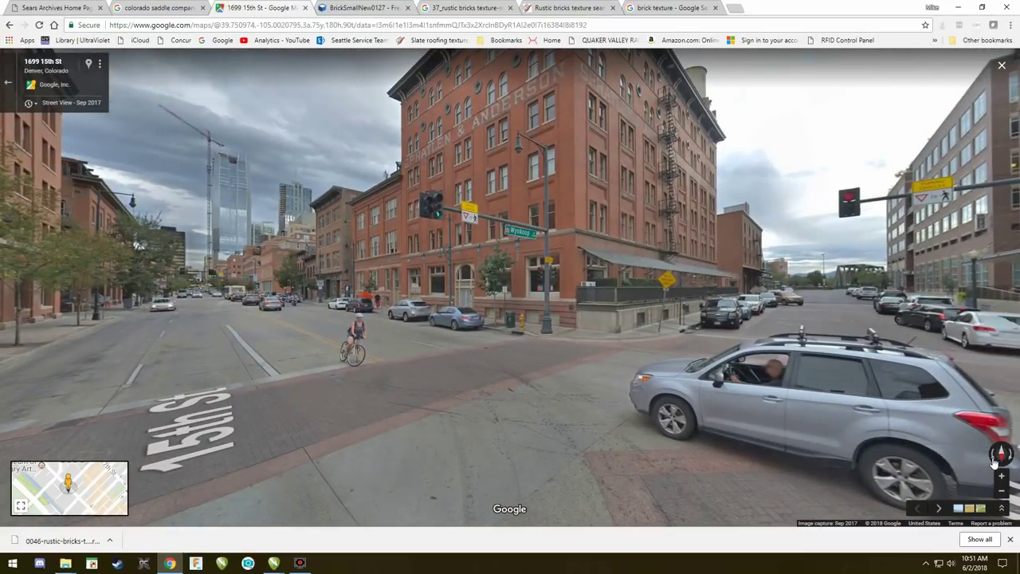
left_click(995, 461)
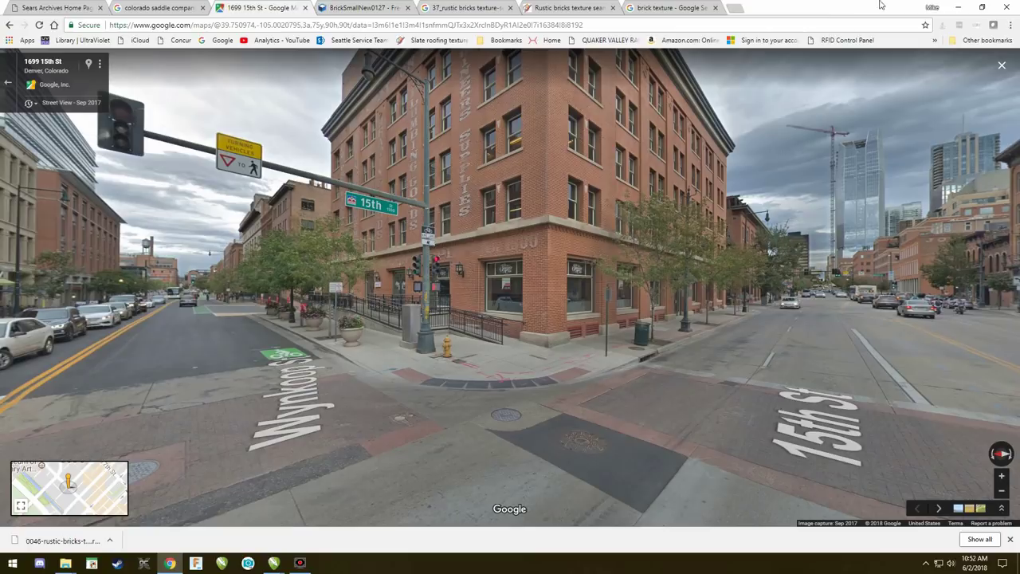
Switch to the Colorado Saddle Co drawing in CorelDRAW and open its Imgiag page.
left_click(959, 7)
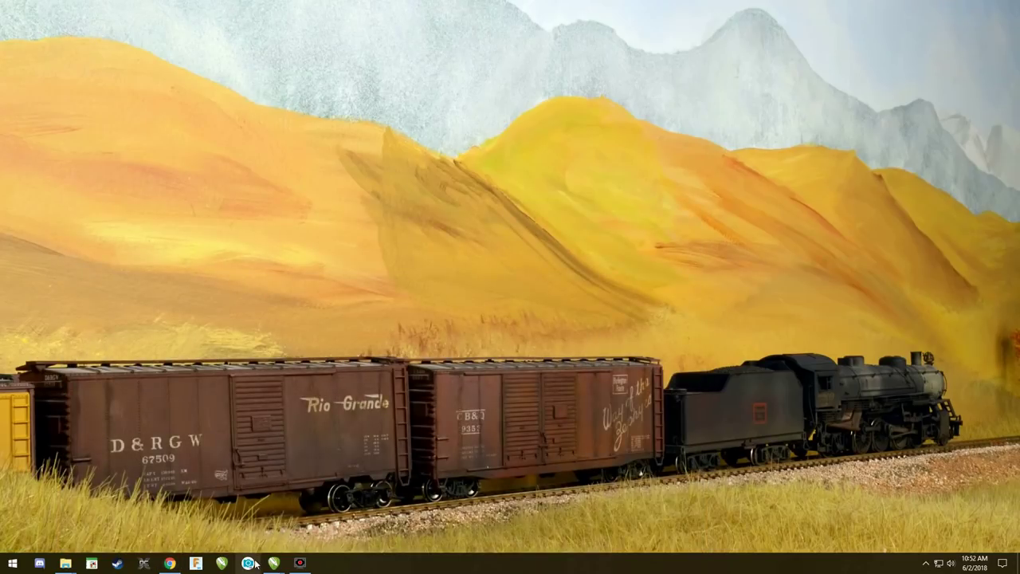
mouse_move(269, 568)
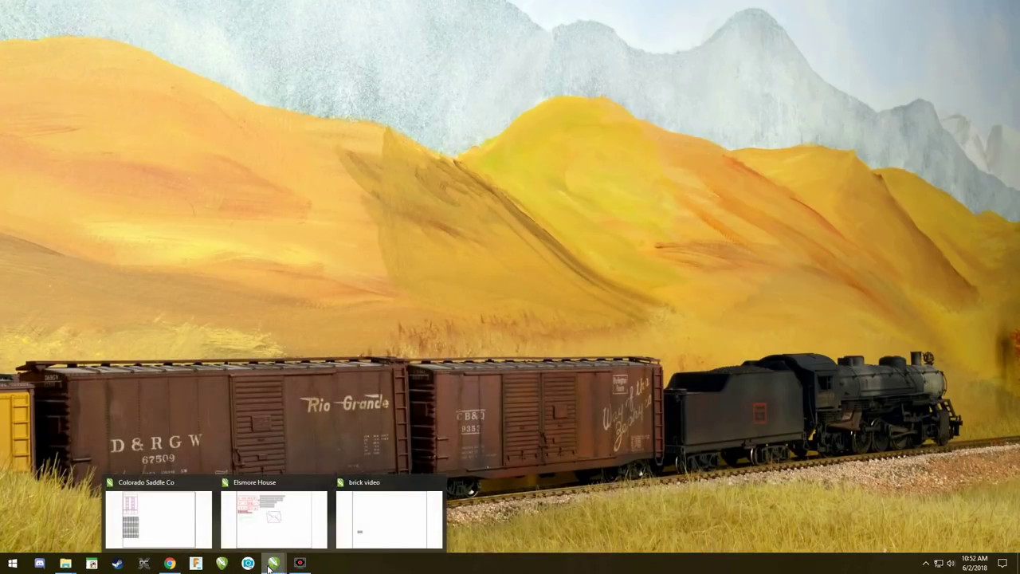
left_click(169, 522)
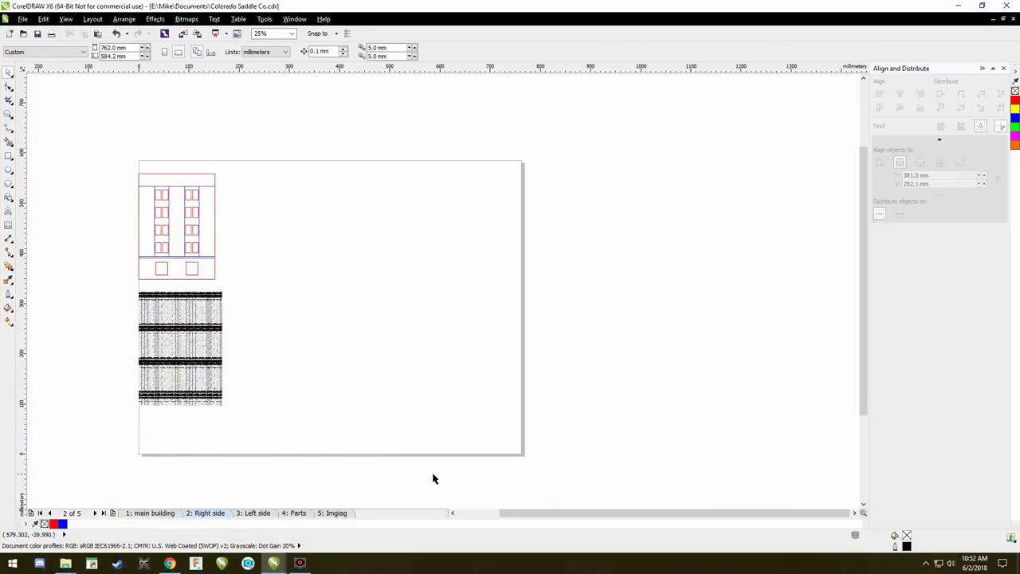
left_click(336, 514)
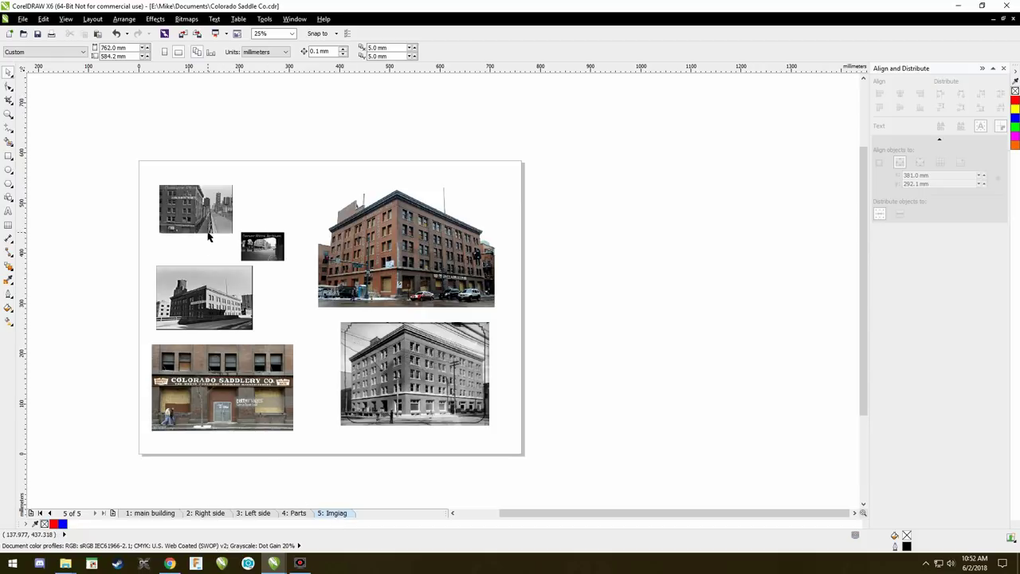
Examine the black-and-white archive photos of the Colorado Saddlery building and the street beneath the viaduct up close.
scroll(210, 234, "up", 2)
scroll(273, 277, "up", 1)
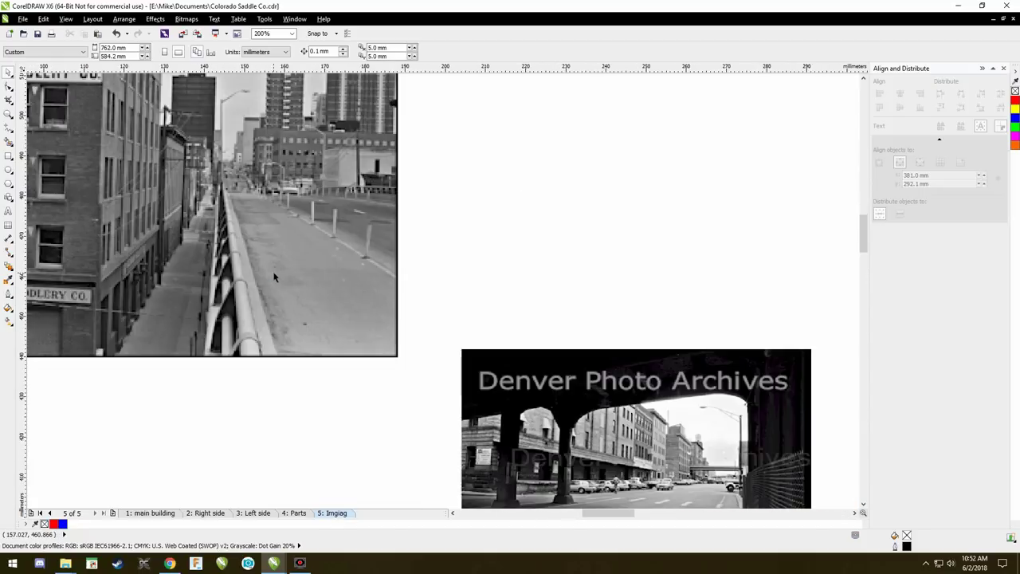
scroll(274, 277, "down", 1)
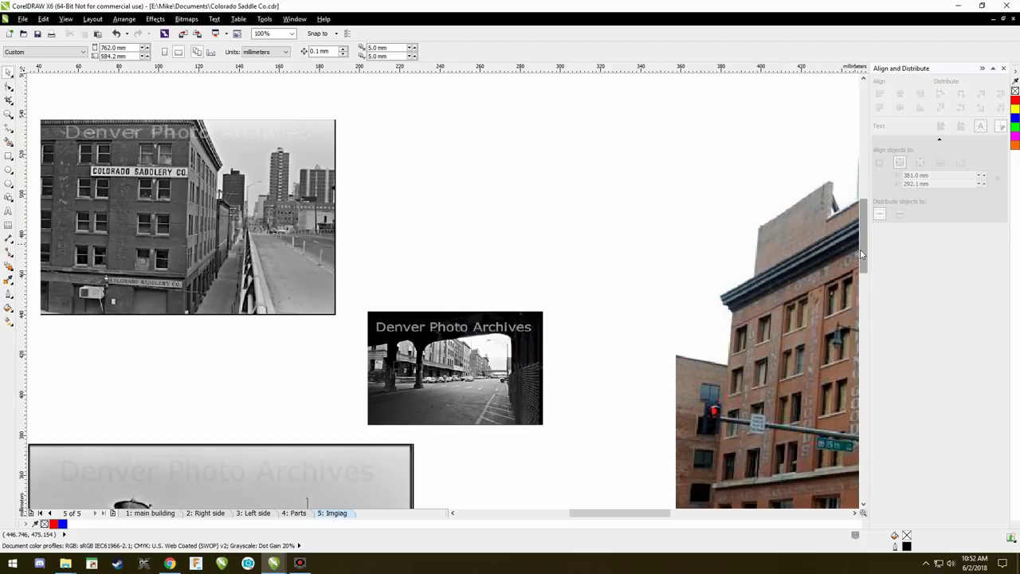
left_click_drag(866, 254, 821, 303)
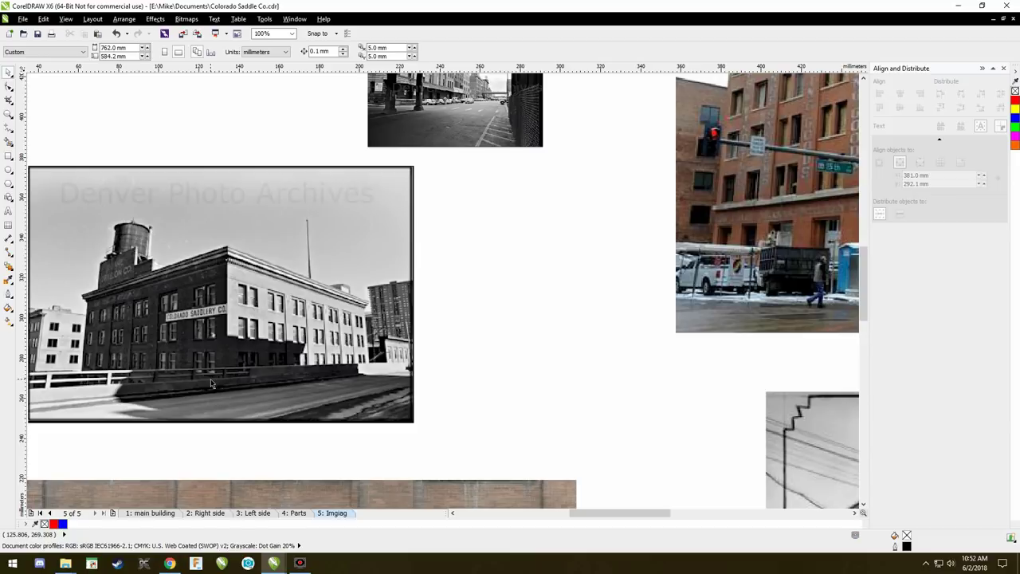
scroll(229, 343, "up", 2)
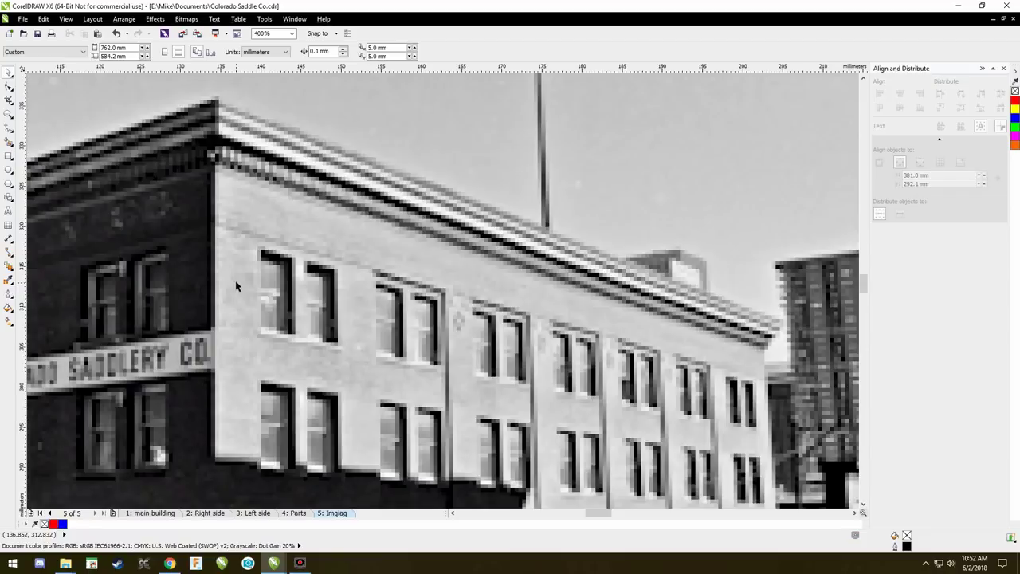
scroll(253, 302, "down", 3)
scroll(238, 150, "up", 1)
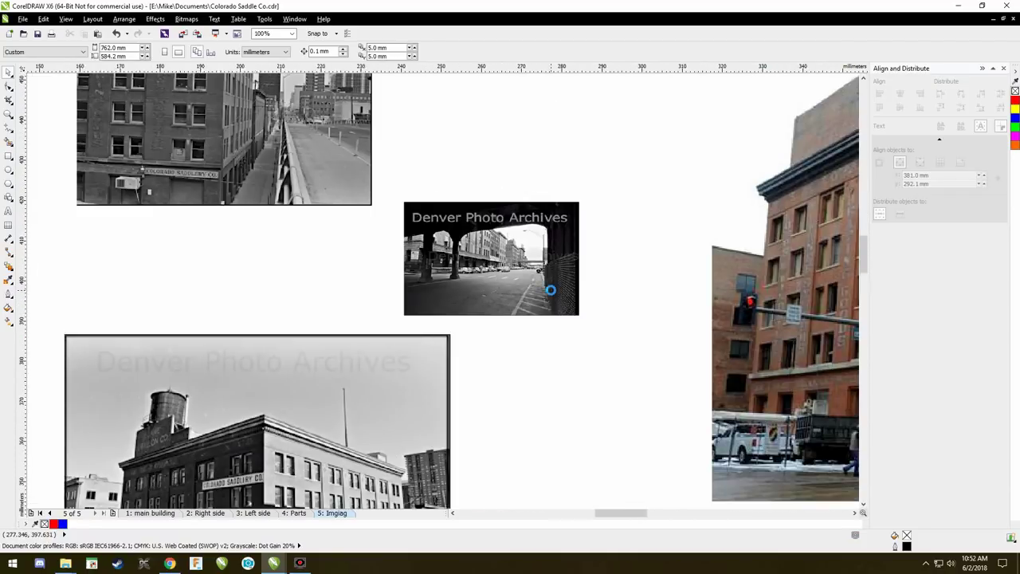
scroll(547, 289, "up", 1)
scroll(472, 280, "up", 2)
scroll(472, 281, "down", 1)
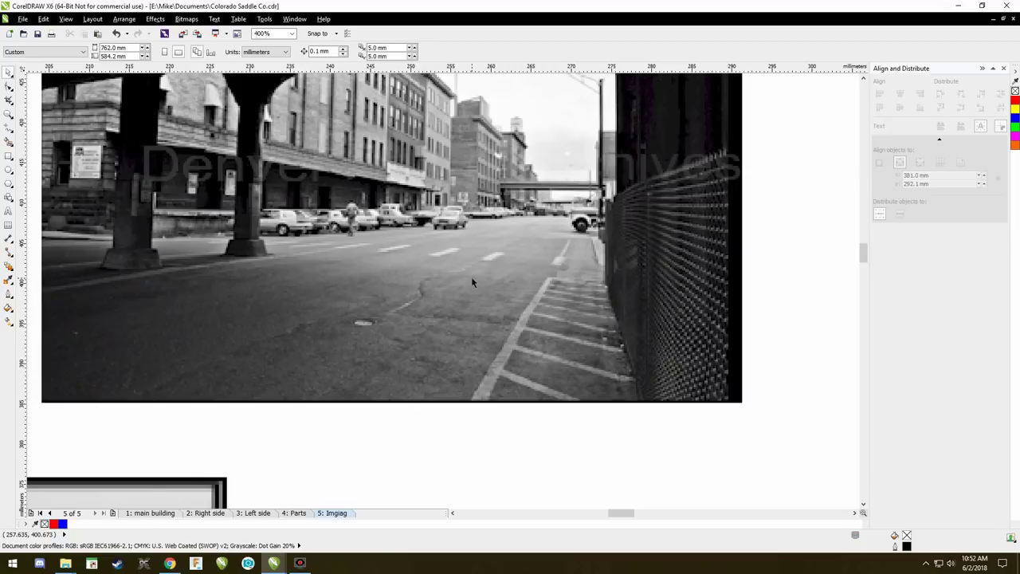
scroll(472, 280, "down", 1)
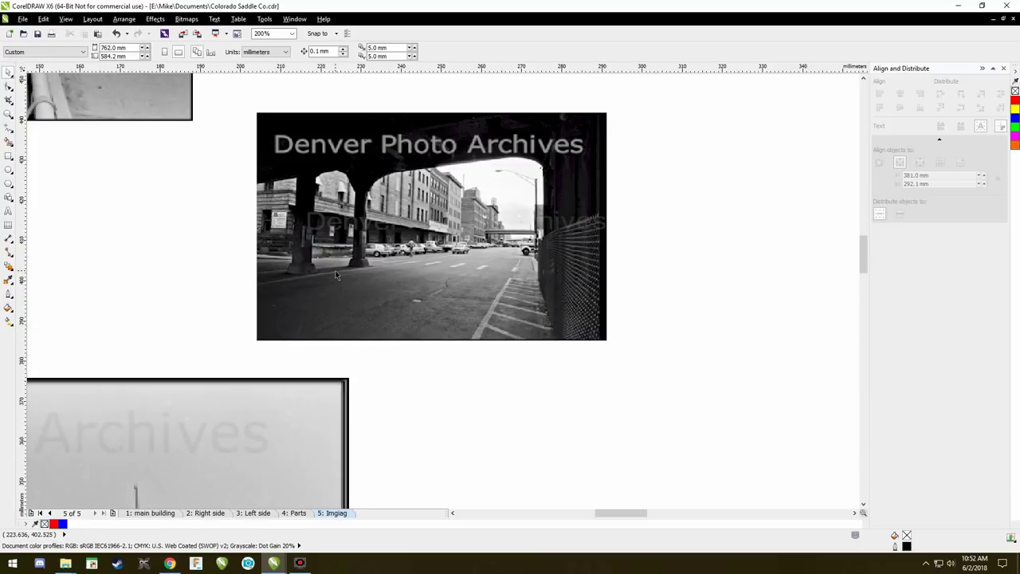
scroll(400, 268, "down", 2)
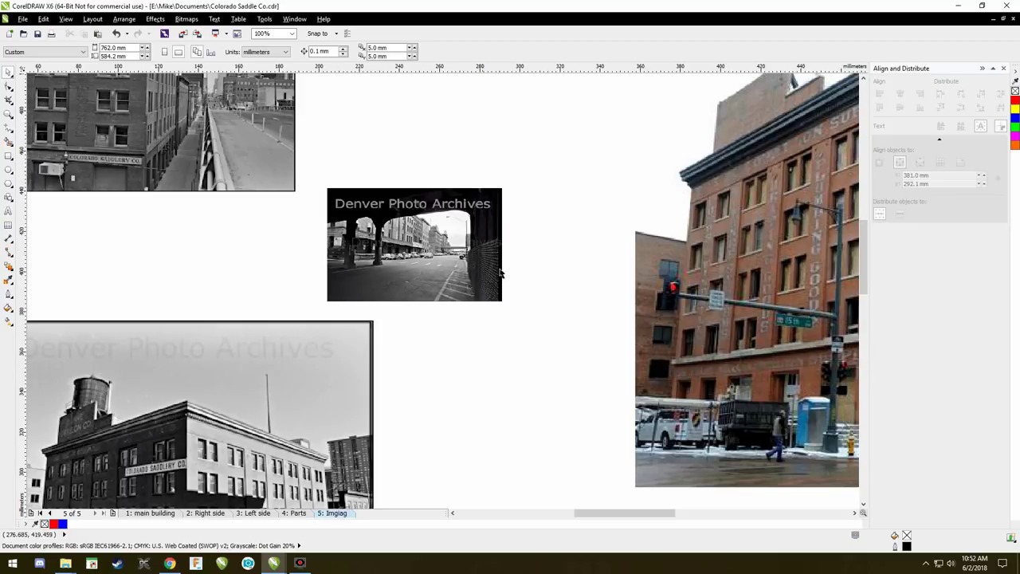
Examine the color corner photo of the building, the 1900s-style black-and-white corner photo and the Colorado Saddlery storefront photo.
scroll(504, 368, "down", 1)
left_click_drag(532, 519, 590, 516)
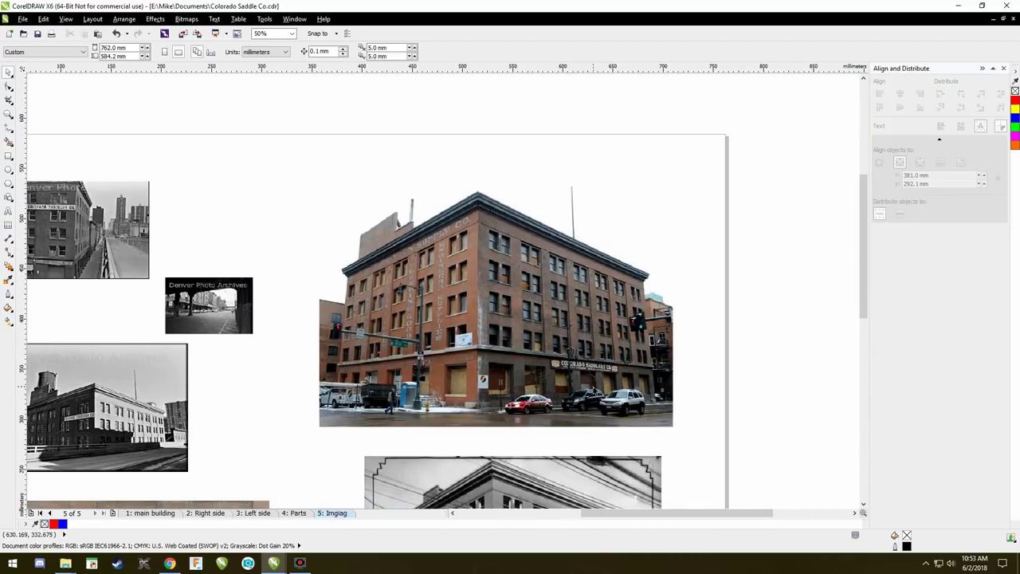
scroll(593, 390, "up", 1)
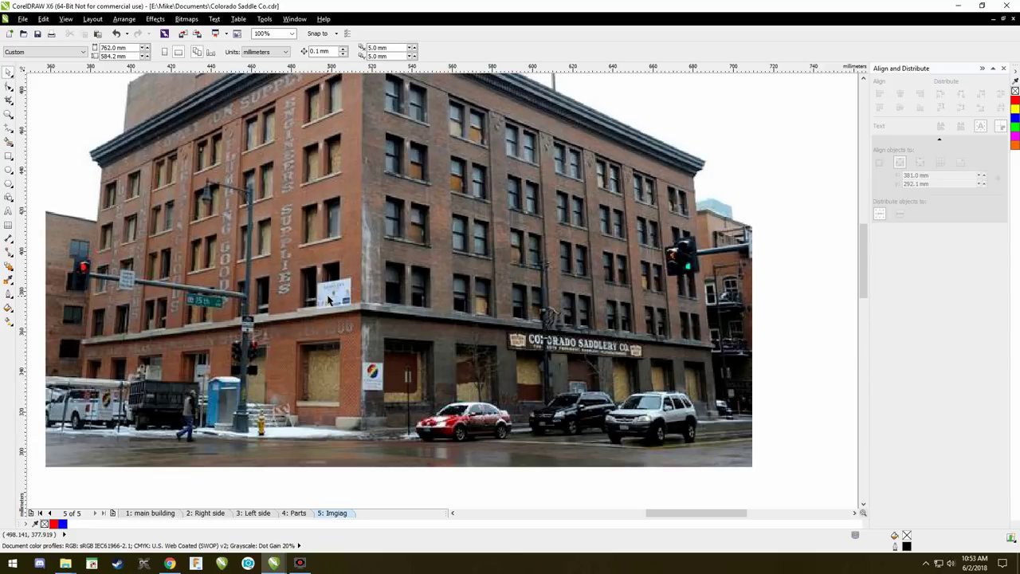
scroll(441, 357, "down", 2)
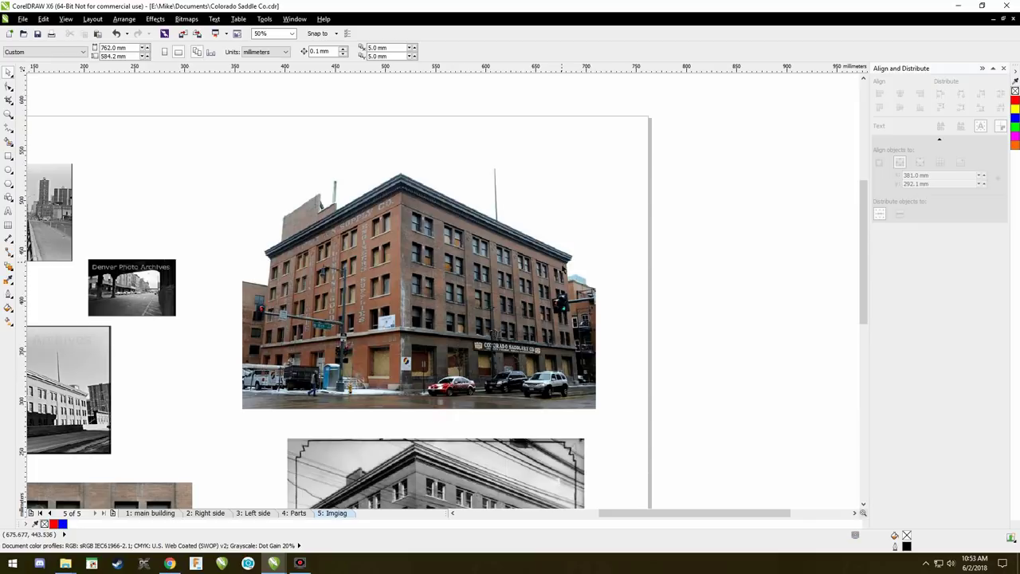
left_click_drag(862, 255, 866, 358)
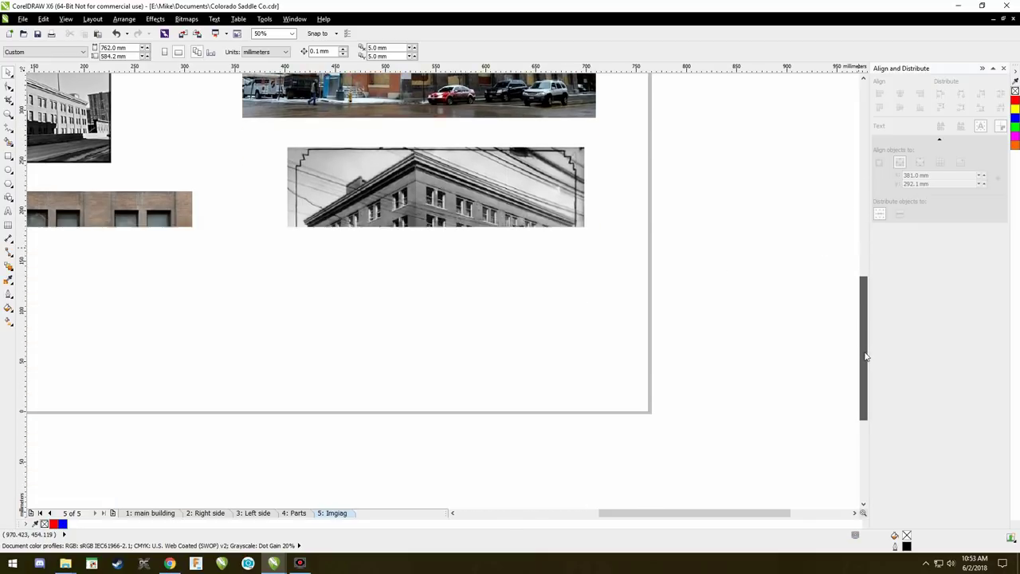
left_click_drag(633, 515, 546, 515)
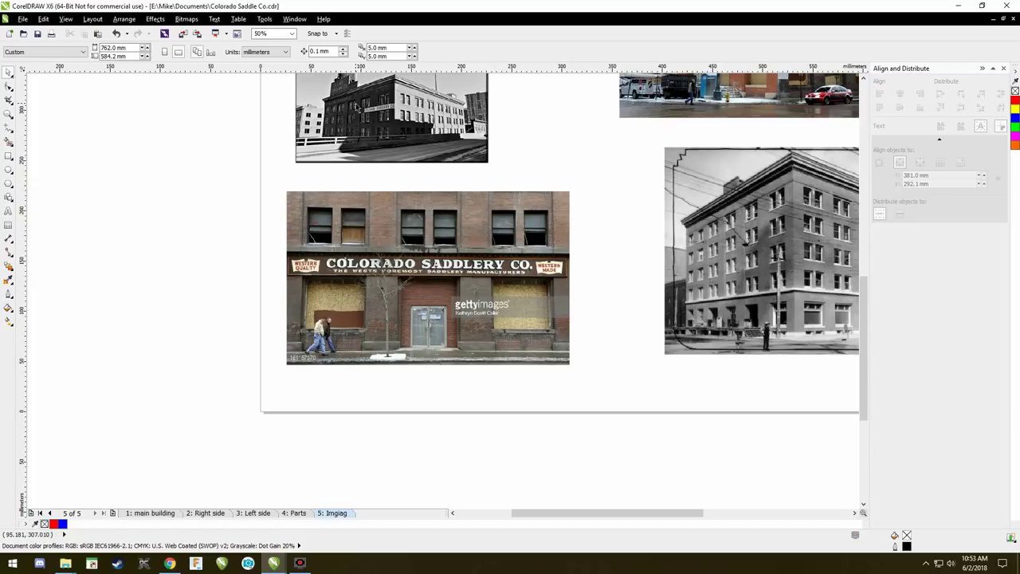
Move the black-and-white photo of the building with the rooftop water tank down about 13 mm.
scroll(356, 106, "down", 2)
scroll(356, 105, "up", 5)
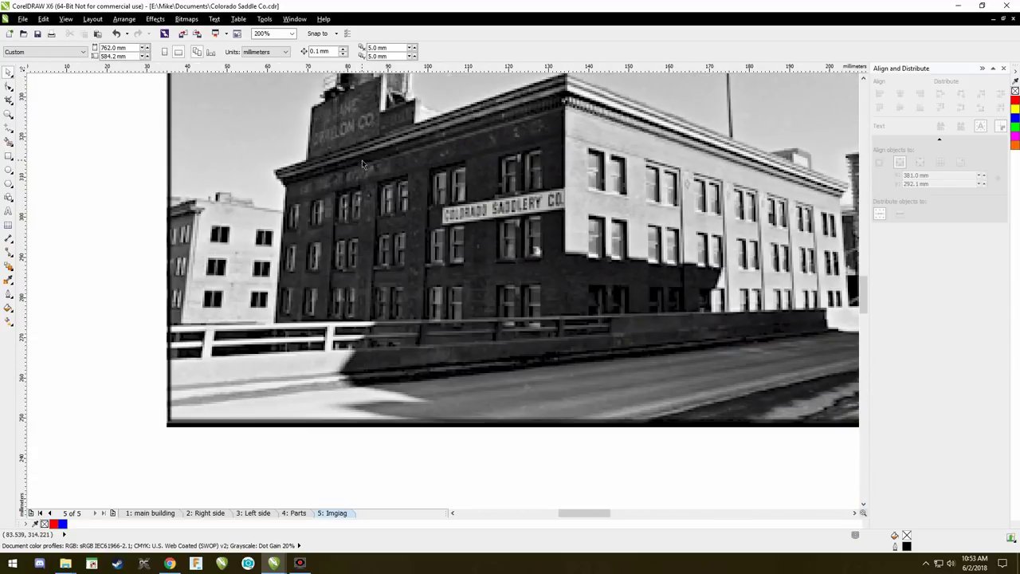
left_click_drag(363, 157, 368, 209)
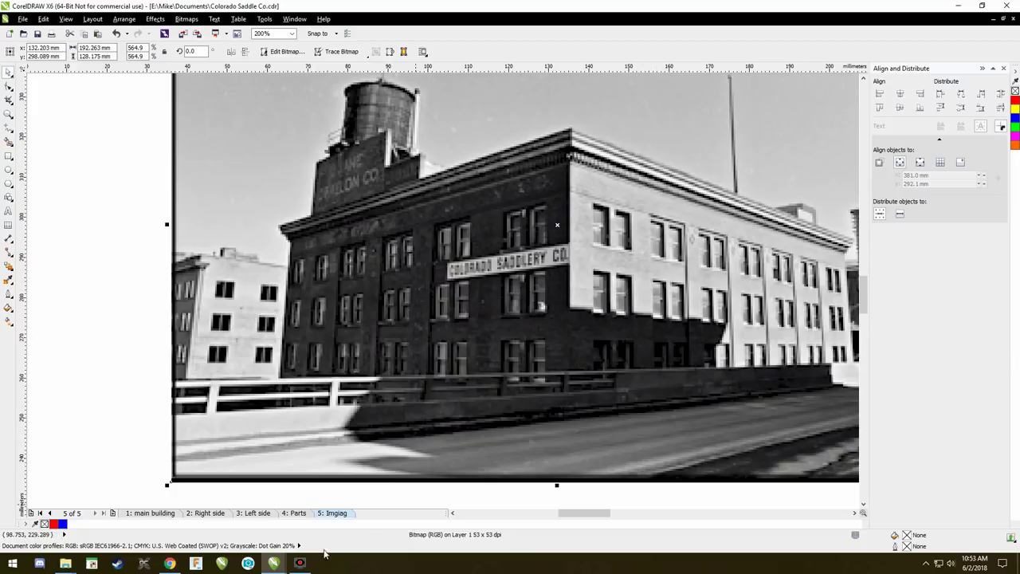
Switch to Google Maps in the browser and leave Street View for the 3D aerial view of the intersection.
left_click(171, 564)
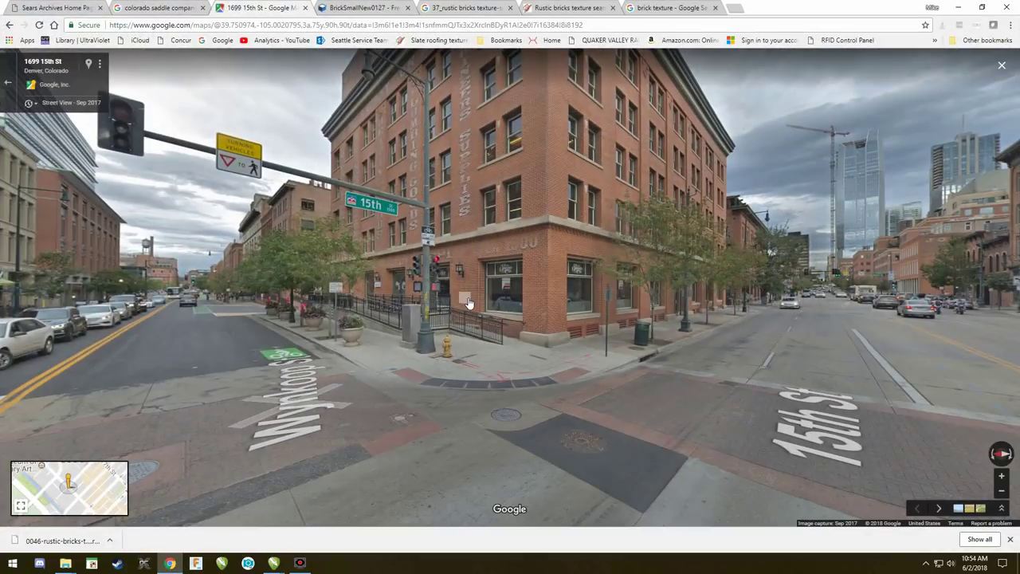
scroll(475, 299, "down", 3)
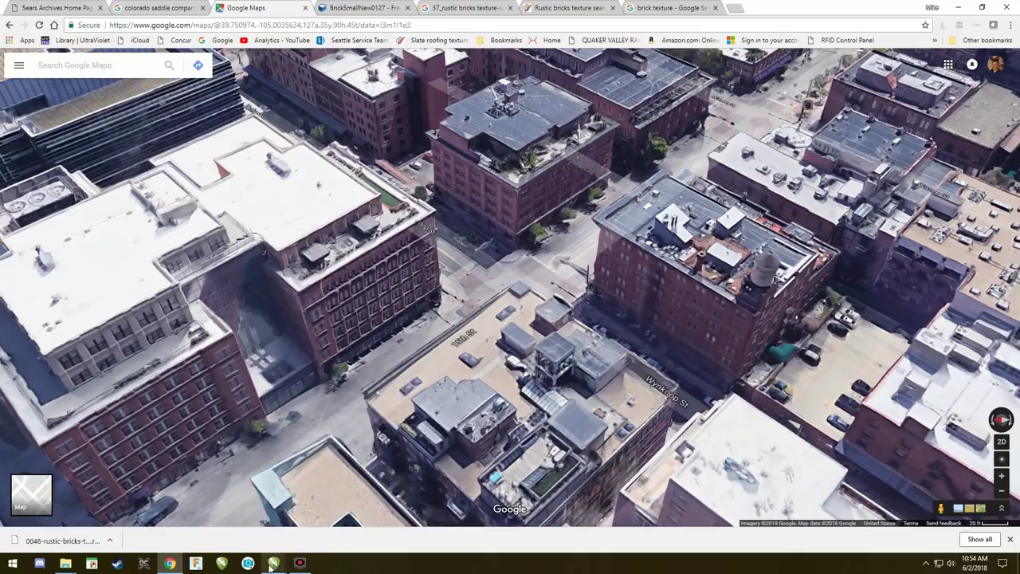
Return to the Colorado Saddle Co drawing in CorelDRAW and look over all the reference photos on the page.
mouse_move(271, 563)
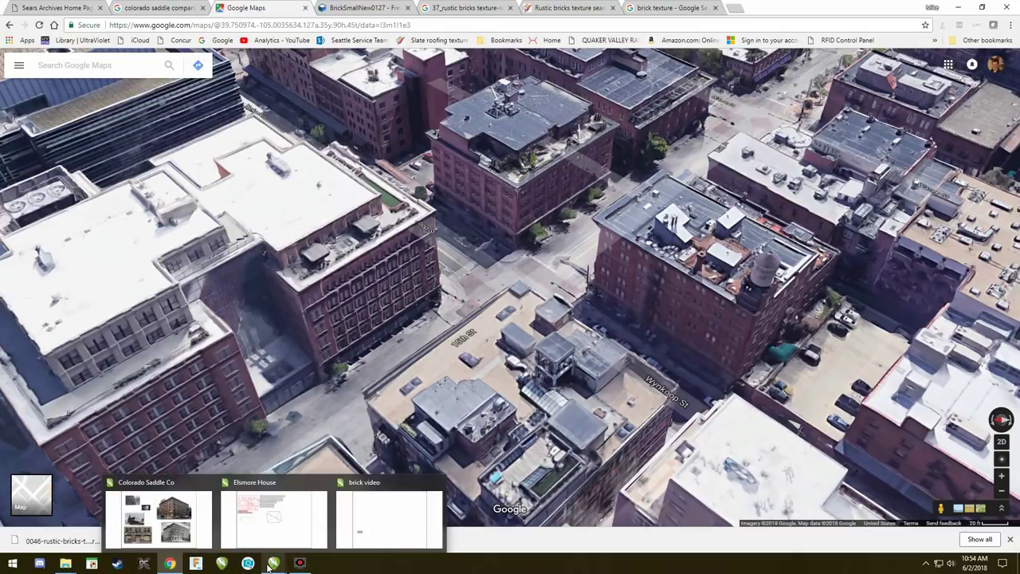
left_click(177, 522)
scroll(501, 447, "down", 3)
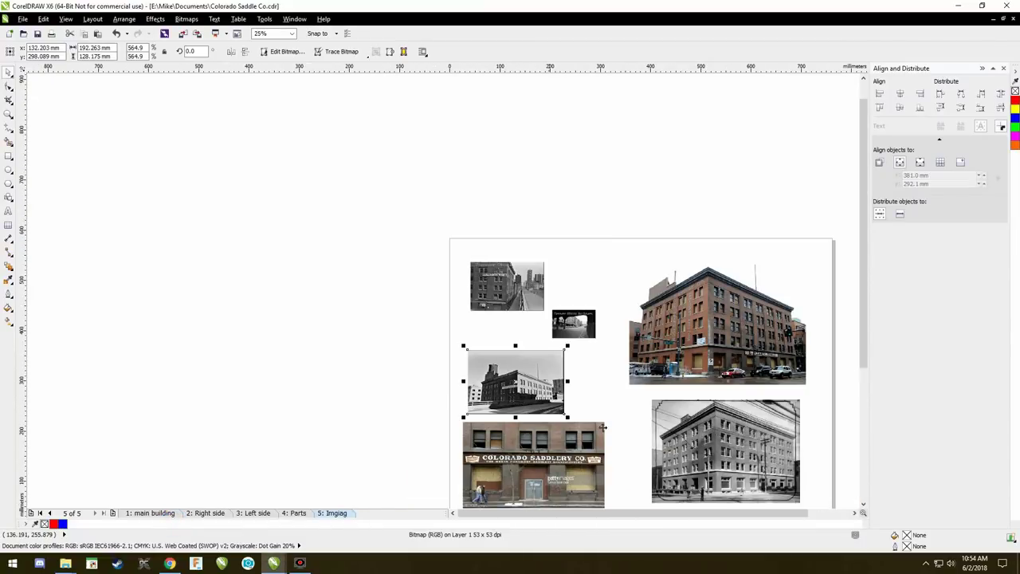
scroll(696, 430, "up", 1)
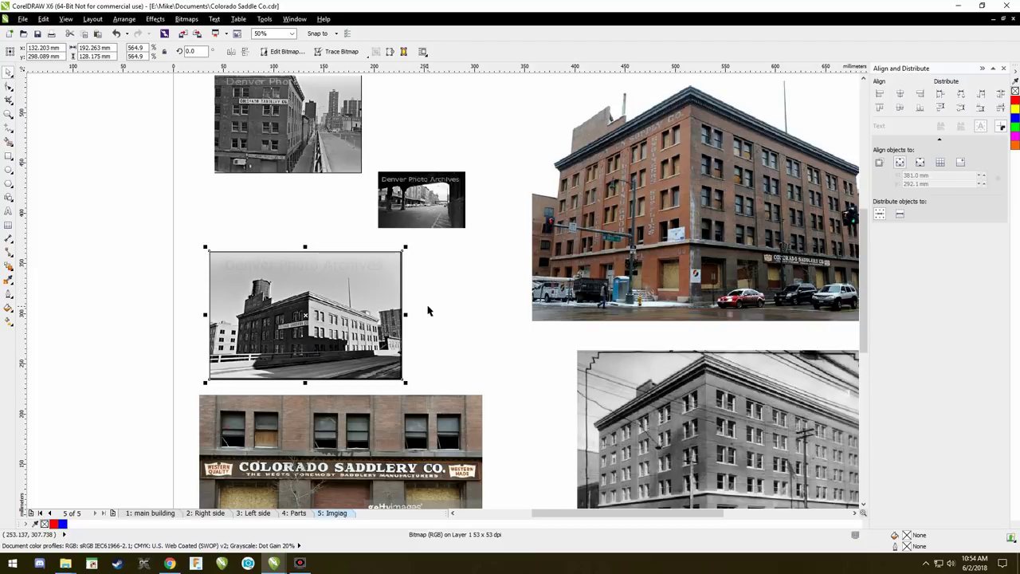
scroll(430, 307, "down", 2)
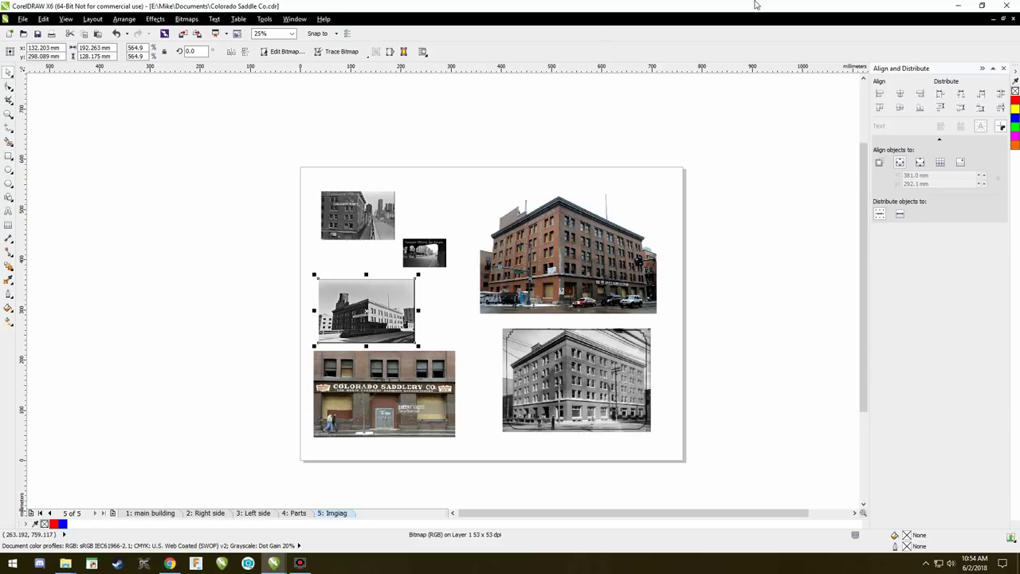
Return to Google Maps and survey the blocks around 15th St and Wynkoop St in 3D and from straight above.
left_click(958, 6)
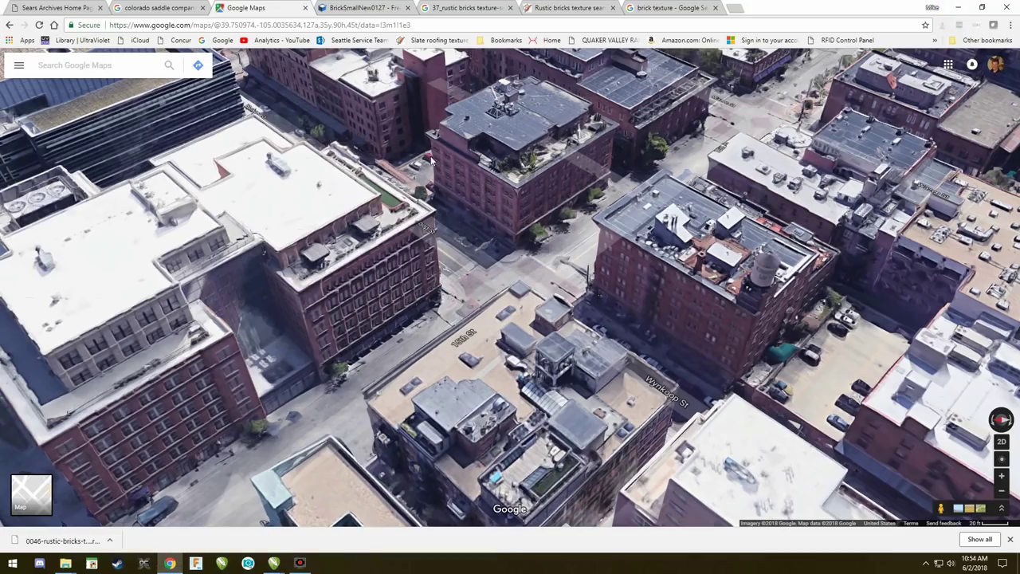
scroll(464, 224, "down", 1)
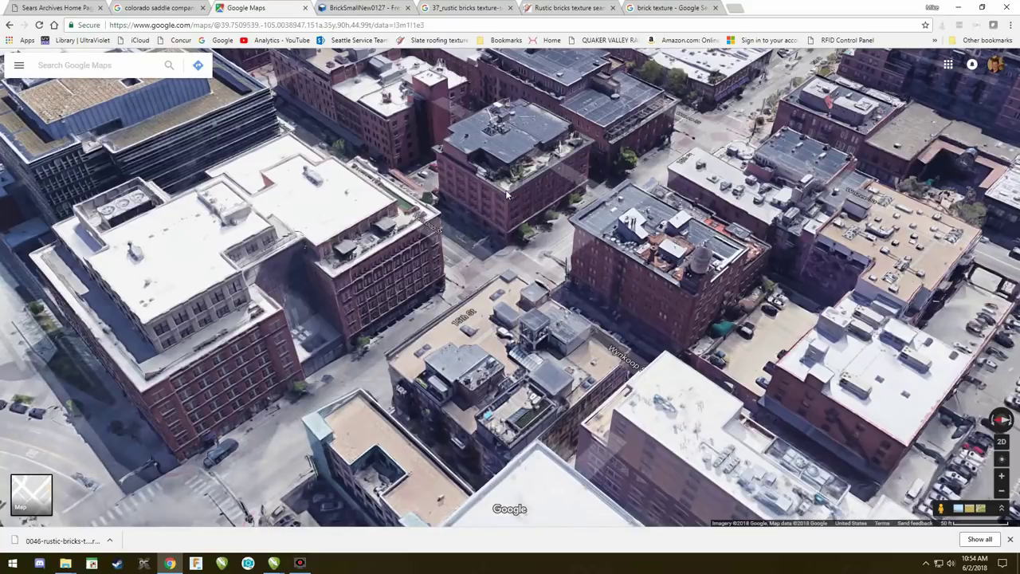
scroll(507, 195, "down", 2)
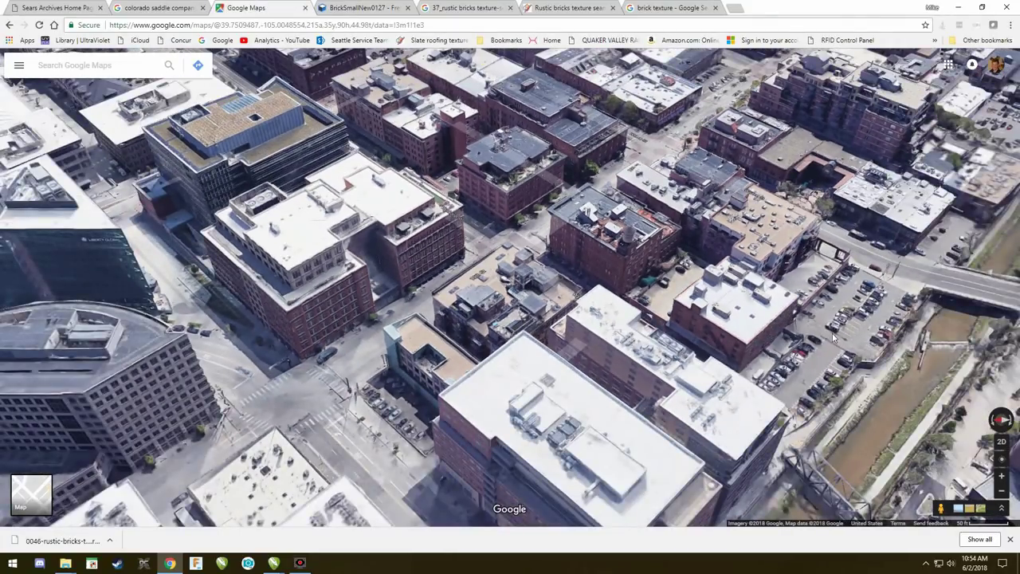
scroll(491, 208, "down", 2)
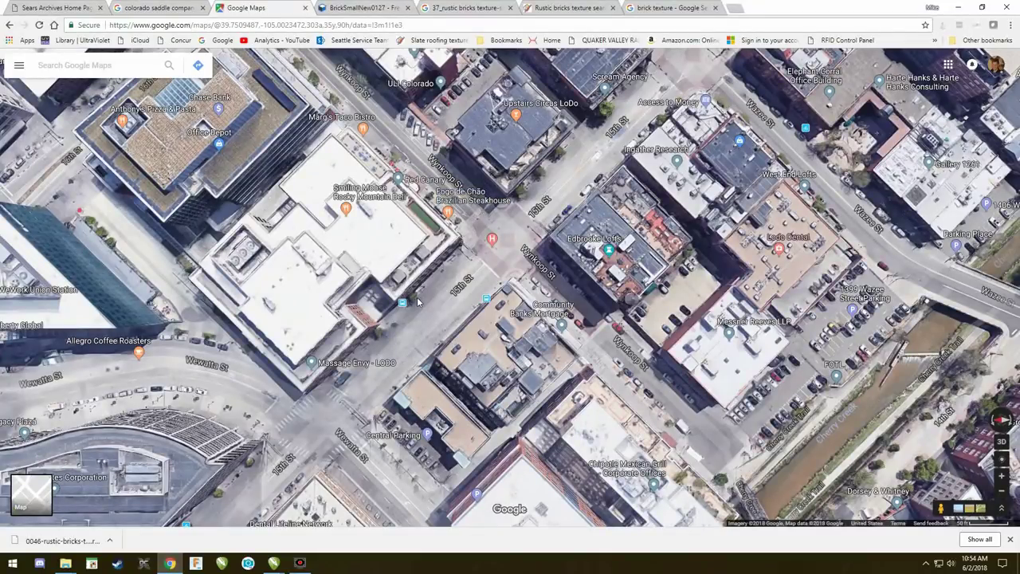
Follow 15th St on the satellite map to the railroad tracks beside Monarch Mills and inspect the crossing.
left_click_drag(348, 323, 552, 67)
left_click_drag(537, 155, 461, 334)
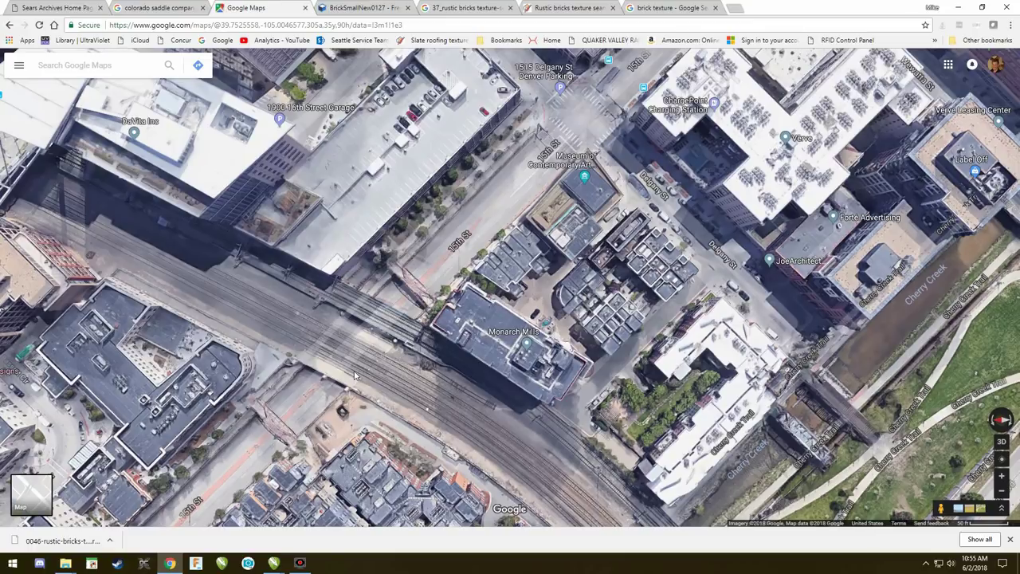
scroll(355, 375, "up", 3)
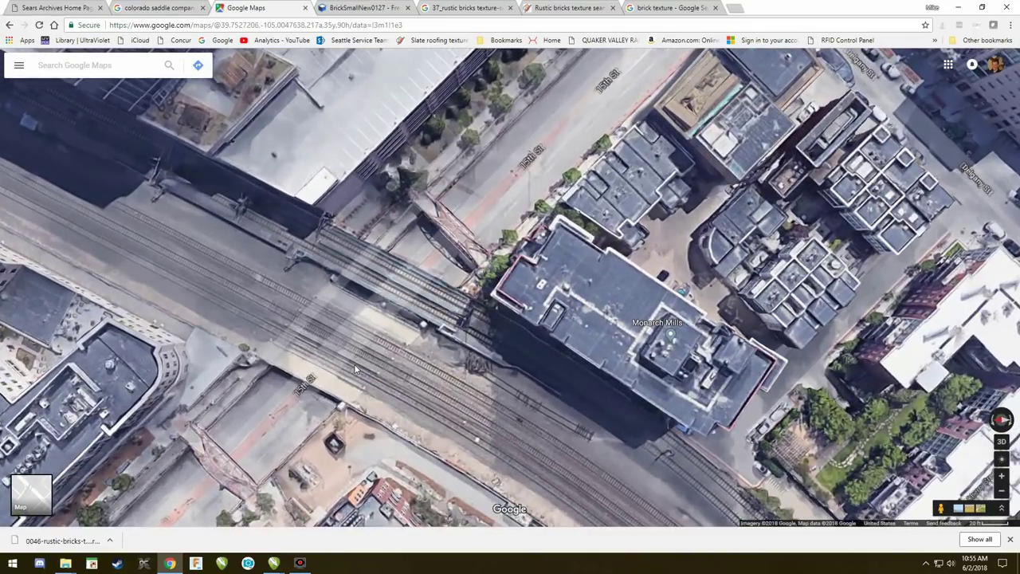
Survey 15th St on the satellite map between the railroad crossing by Monarch Mills and the Wynkoop St intersection.
scroll(355, 369, "up", 2)
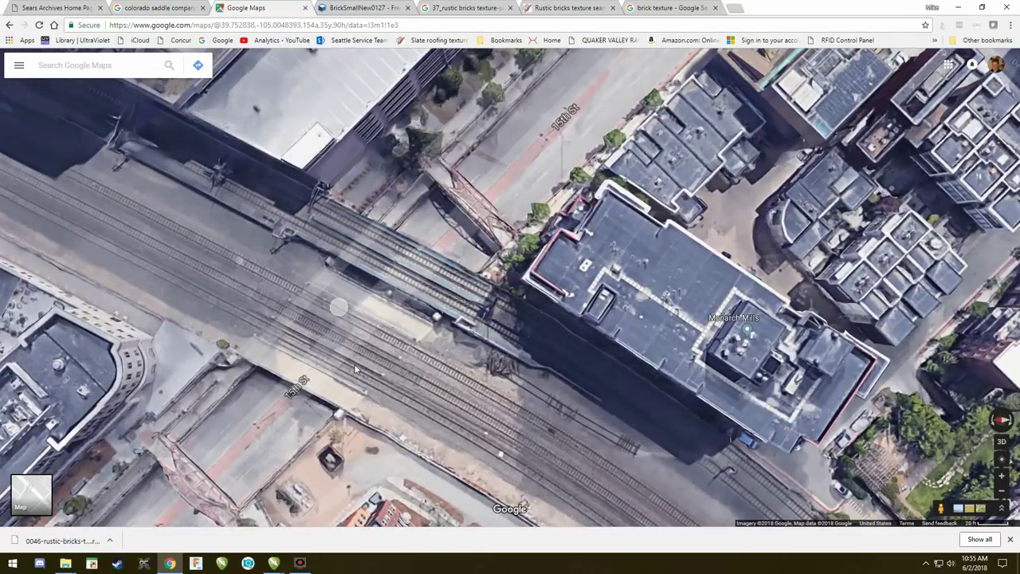
left_click_drag(571, 234, 263, 456)
left_click_drag(621, 199, 353, 438)
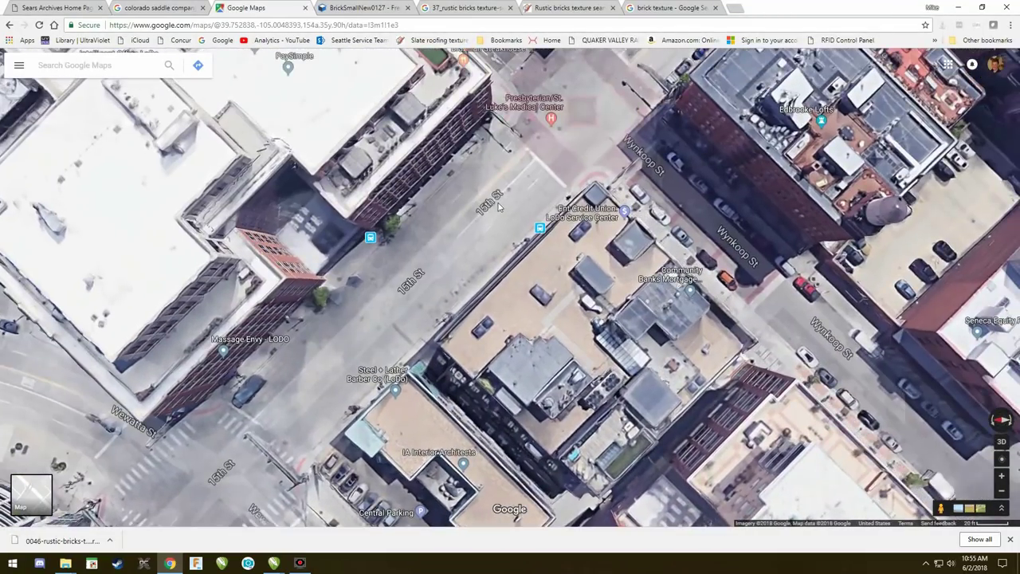
left_click_drag(638, 127, 587, 185)
left_click_drag(342, 399, 634, 156)
left_click_drag(259, 424, 640, 108)
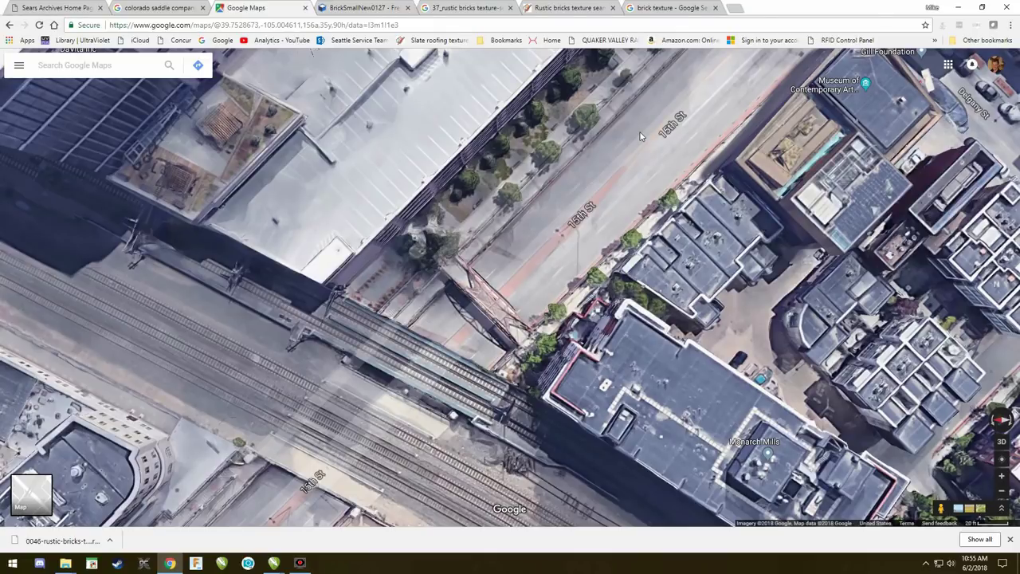
left_click(711, 109)
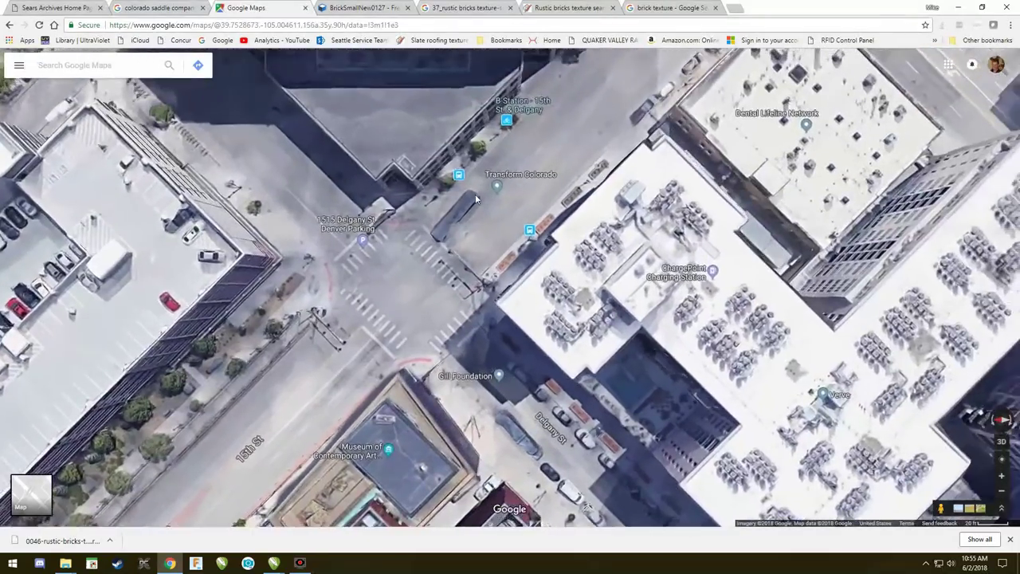
left_click(476, 194)
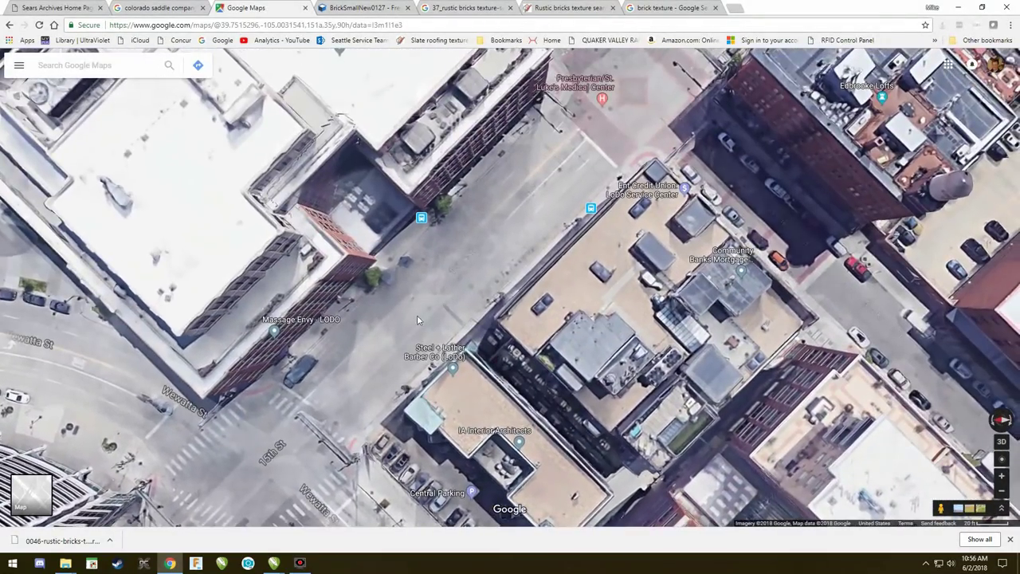
left_click_drag(417, 315, 266, 449)
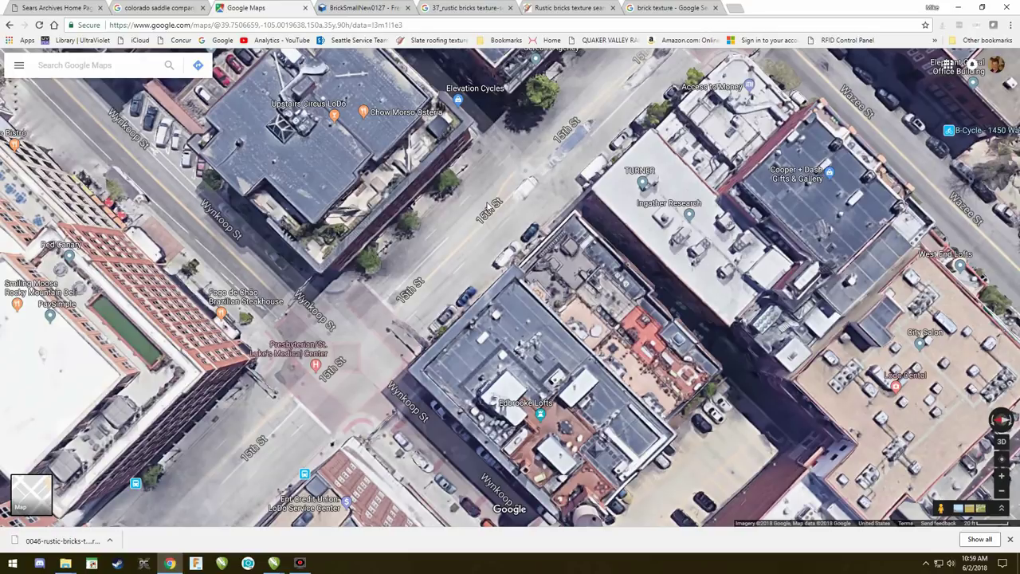
Switch to the Colorado Saddle Co drawing in CorelDRAW and examine the old black-and-white corner photo of the building up close.
key("super+d")
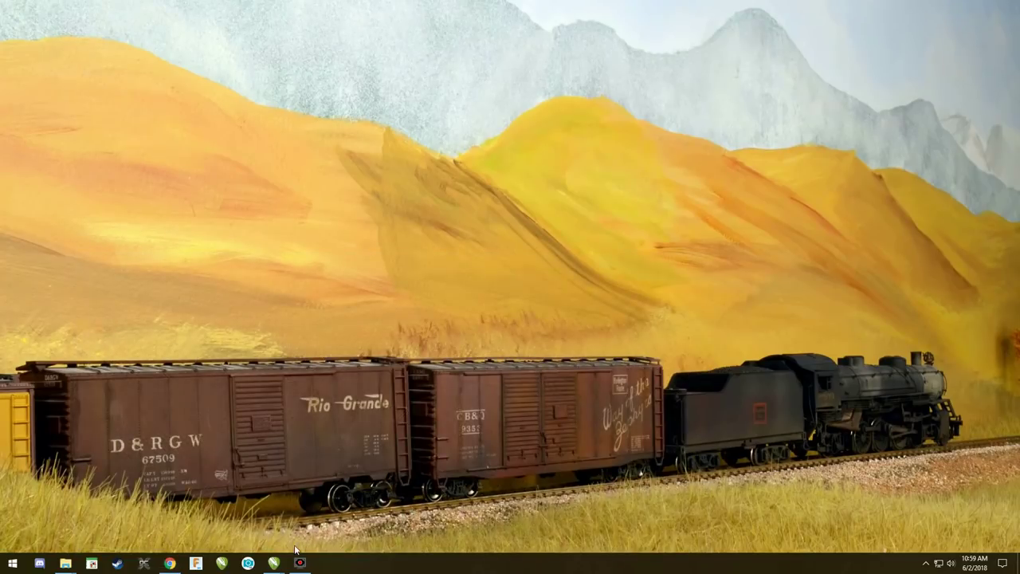
mouse_move(275, 562)
left_click(183, 518)
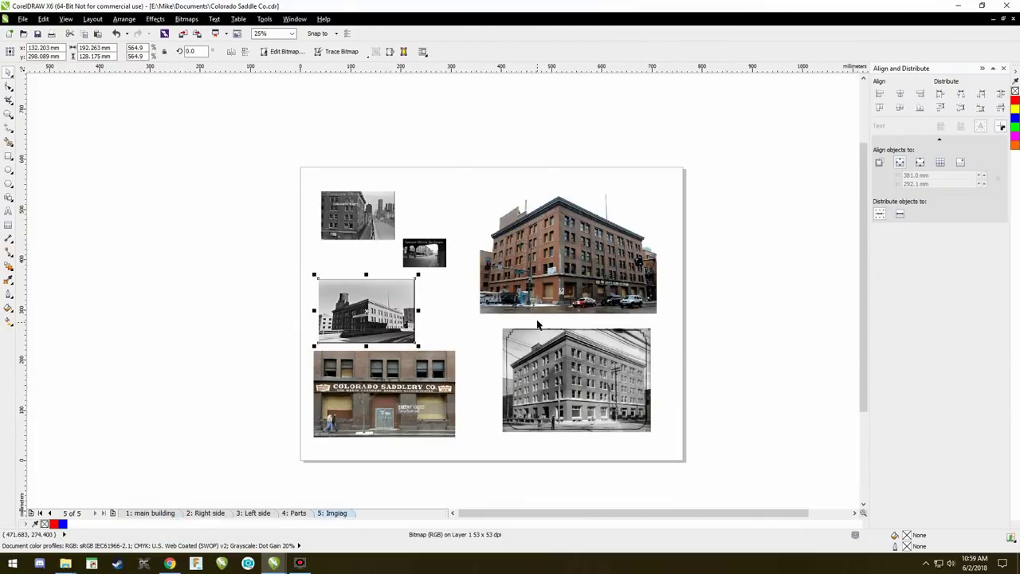
scroll(540, 415, "up", 1)
scroll(542, 413, "up", 1)
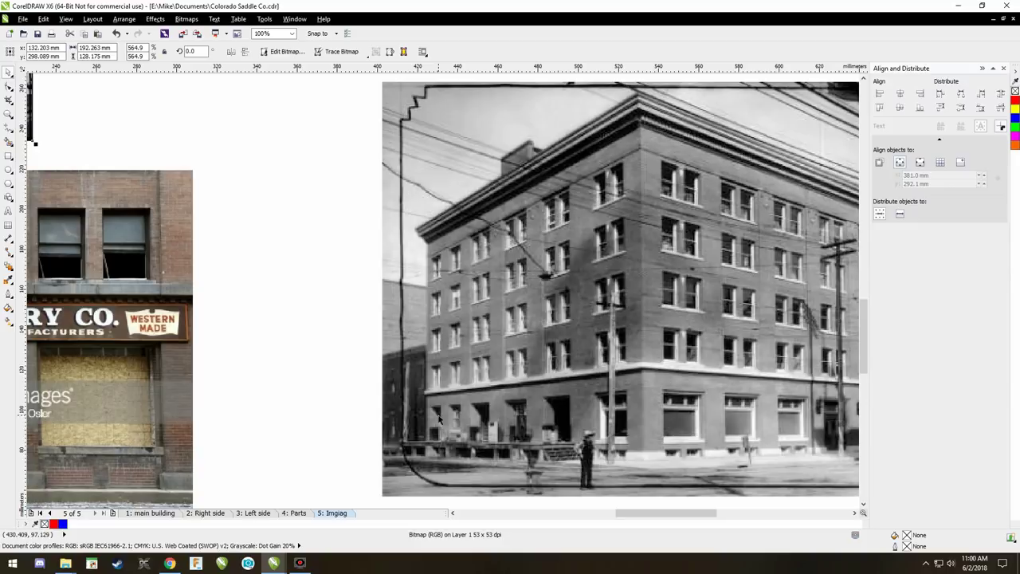
scroll(353, 428, "down", 1)
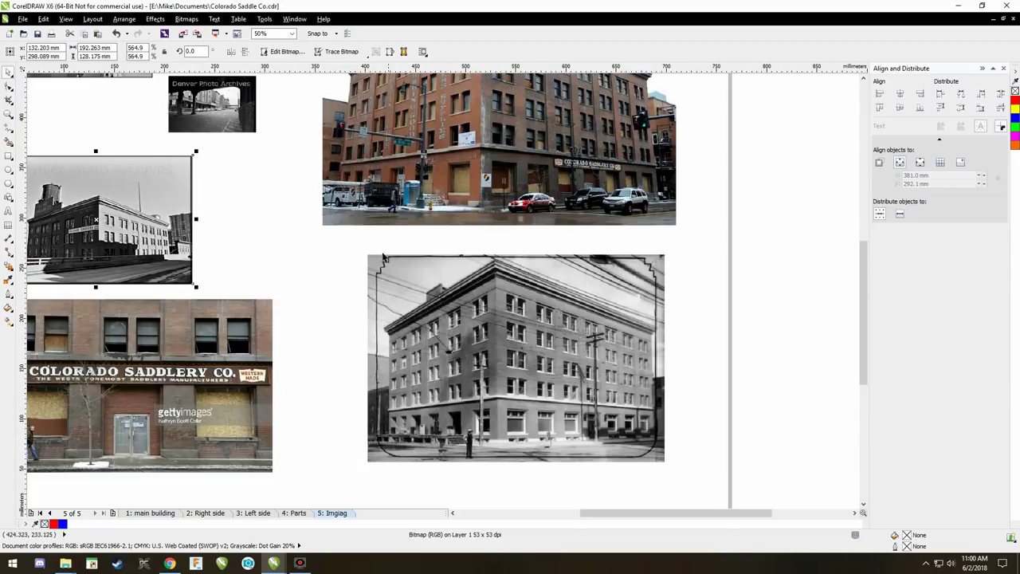
scroll(391, 224, "down", 1)
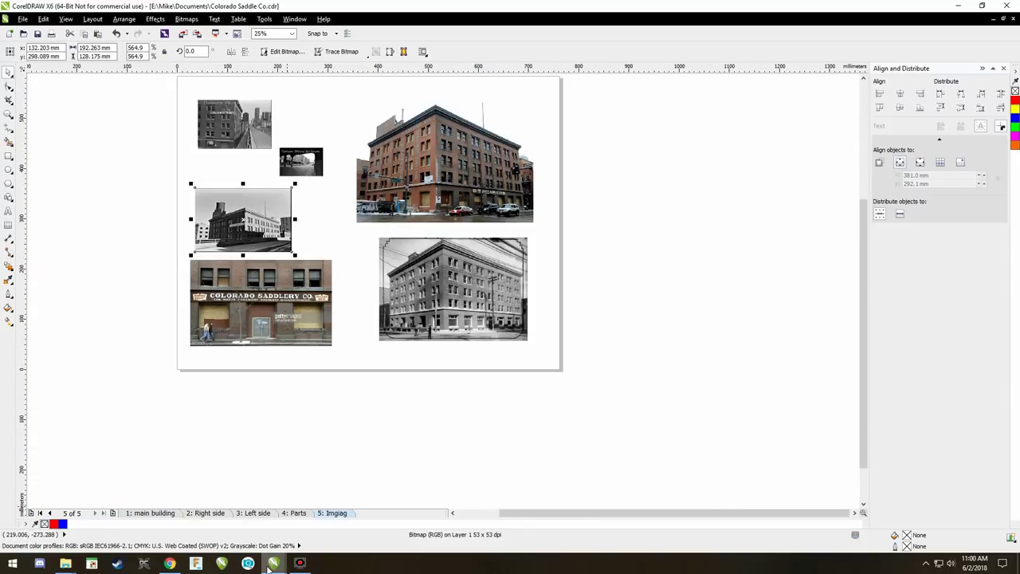
Switch to Google Maps, enter Street View on Wynkoop St, and look along the building front toward the 15th St intersection.
left_click(170, 563)
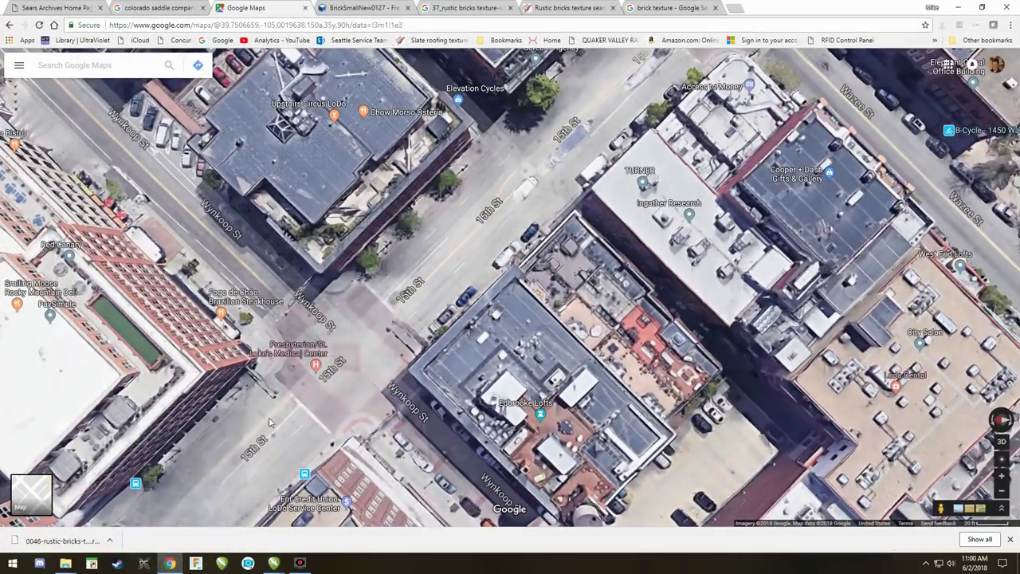
left_click_drag(940, 509, 935, 511)
left_click_drag(121, 104, 192, 264)
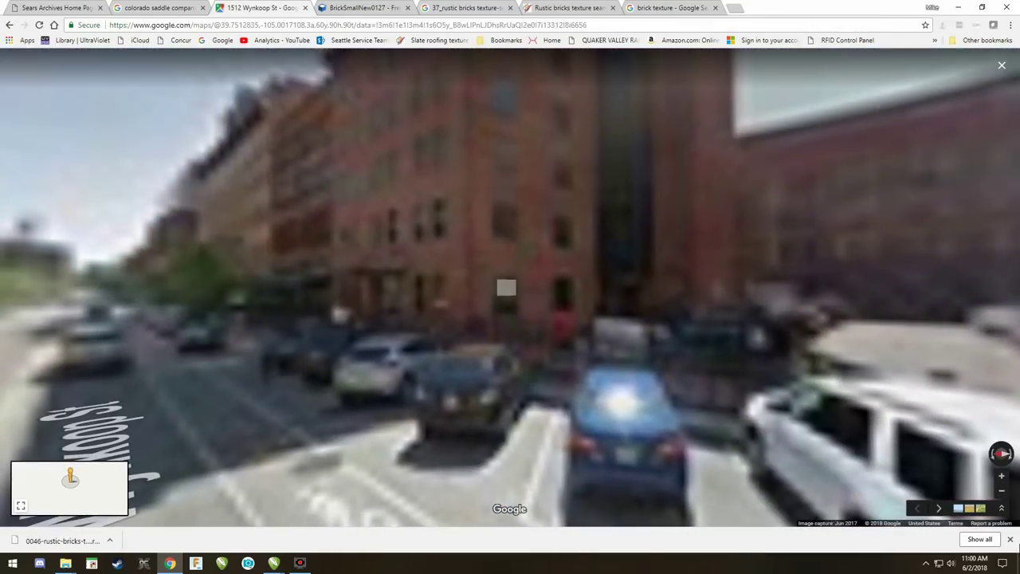
left_click(1012, 463)
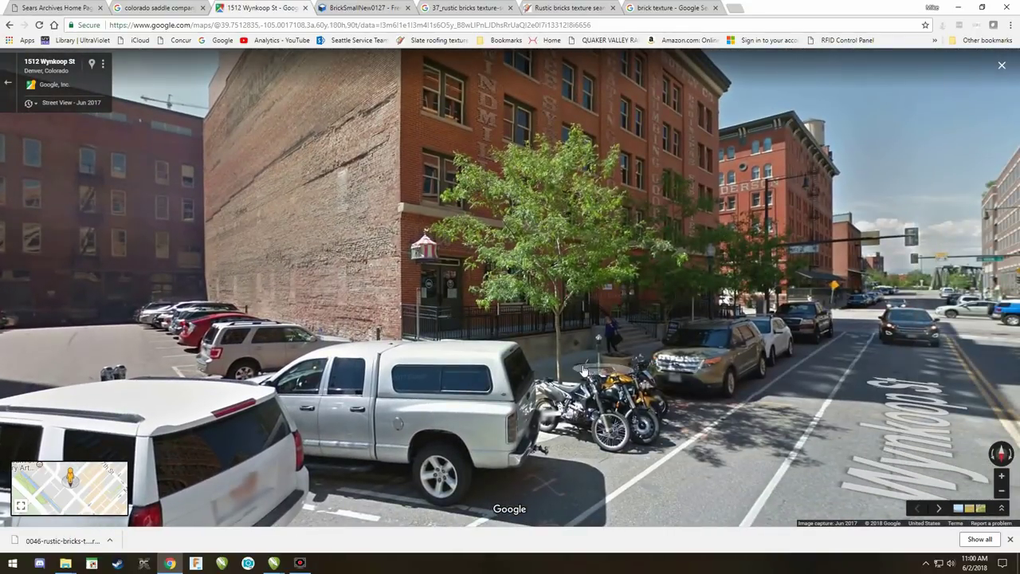
left_click(915, 427)
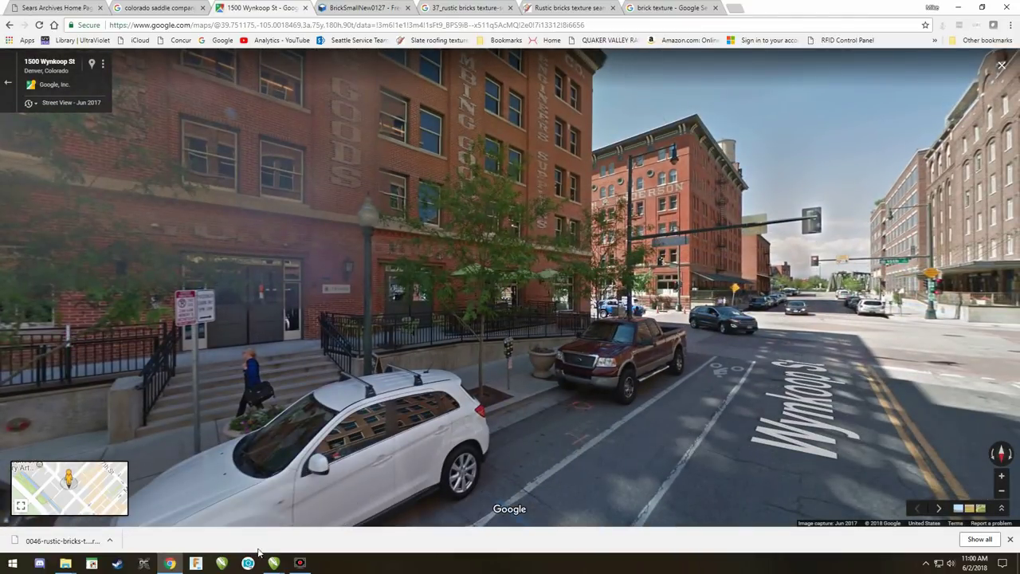
Return to the Colorado Saddle Co drawing in CorelDRAW and inspect the facade outline and ground-floor openings on the main building page.
mouse_move(273, 566)
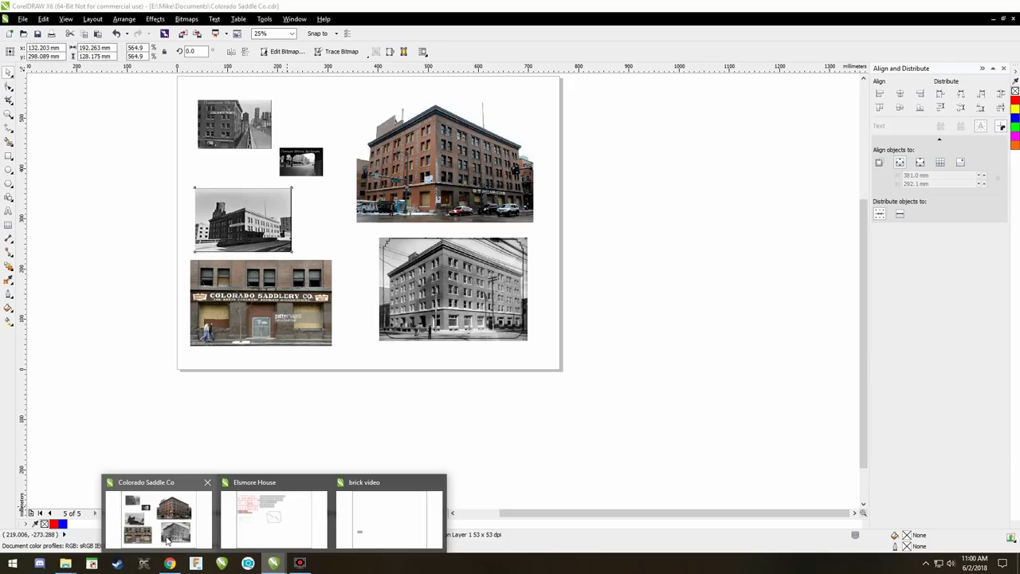
left_click(167, 540)
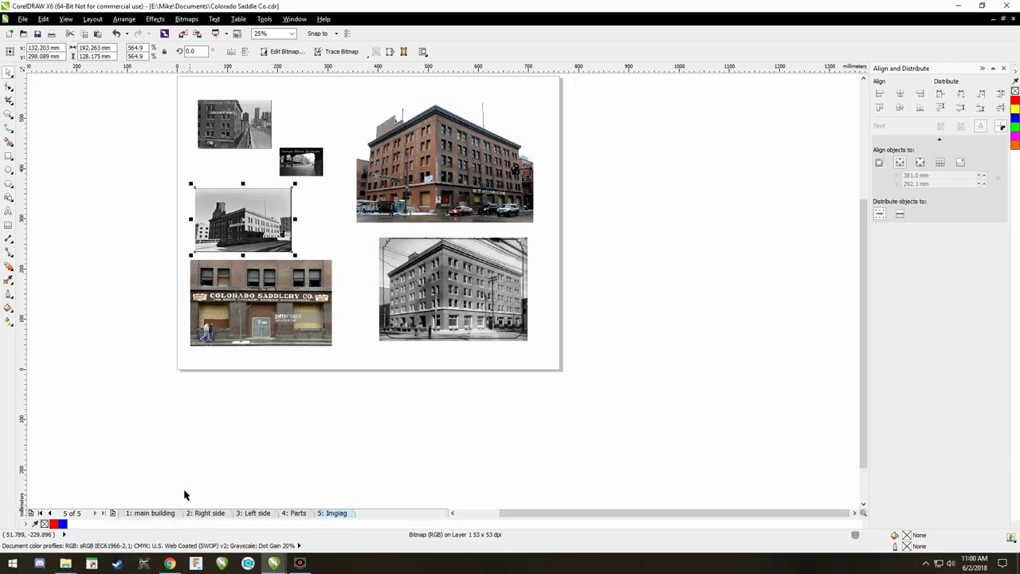
left_click(150, 514)
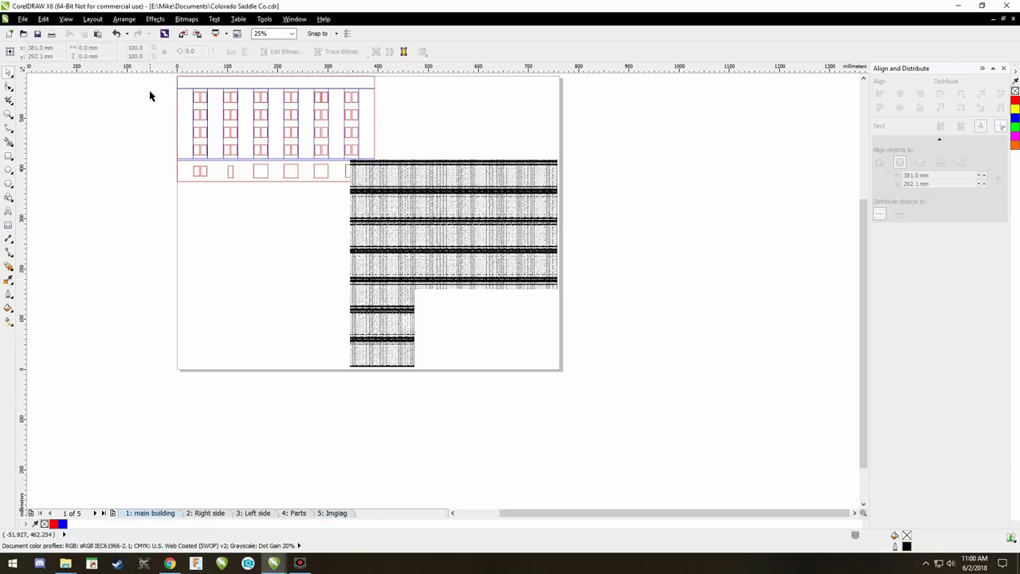
scroll(214, 148, "up", 4)
scroll(207, 191, "up", 2)
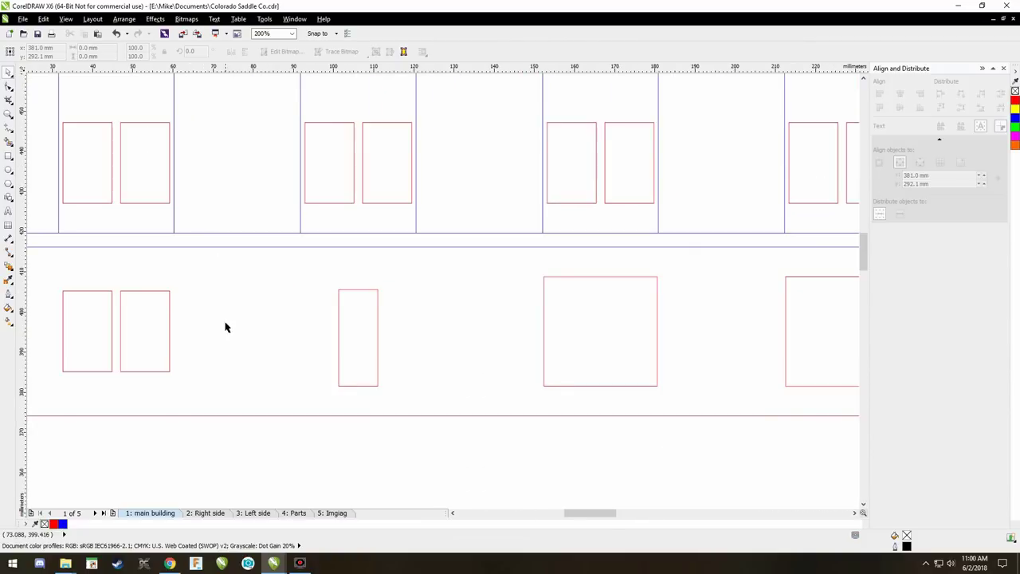
scroll(600, 395, "down", 2)
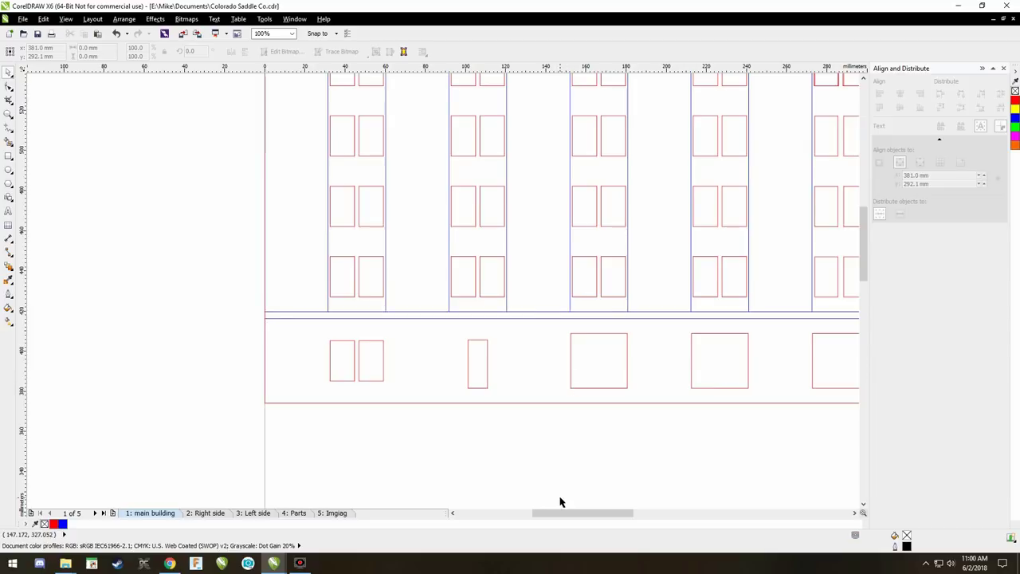
scroll(570, 497, "down", 2)
scroll(726, 471, "down", 1)
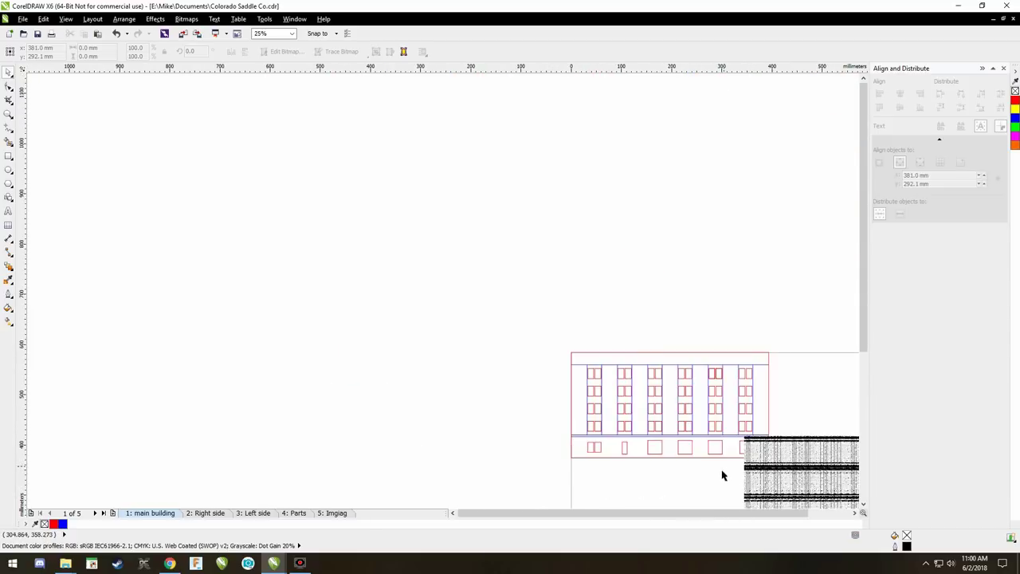
Nudge the facade group slightly and move the brick pattern bitmap off the page to clear the facade drawing.
left_click_drag(661, 515, 690, 515)
scroll(676, 490, "down", 1)
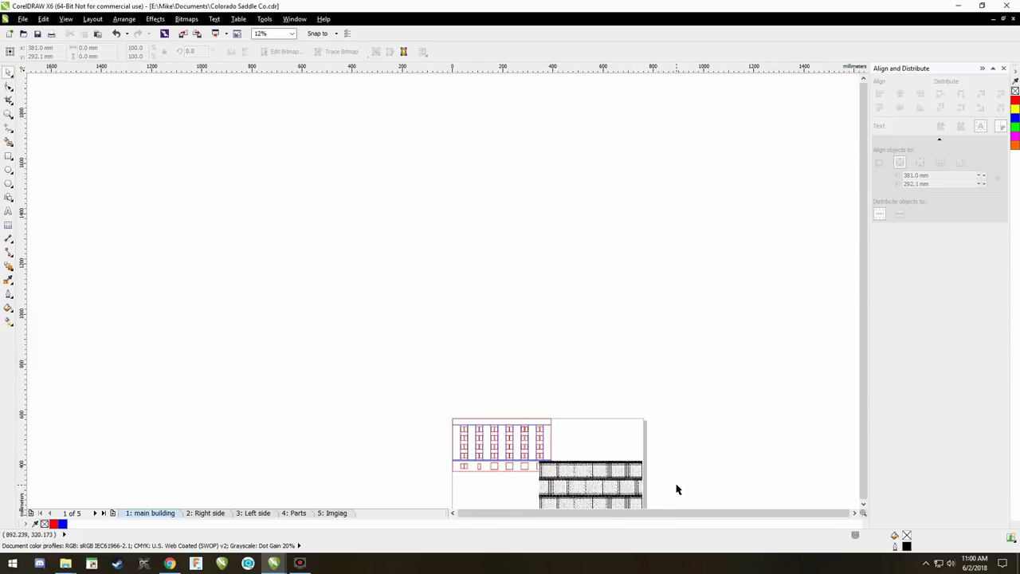
left_click(610, 504)
left_click(864, 504)
left_click(863, 504)
mouse_move(537, 326)
left_mouse_down()
mouse_move(633, 446)
mouse_move(531, 353)
mouse_move(539, 326)
left_mouse_up()
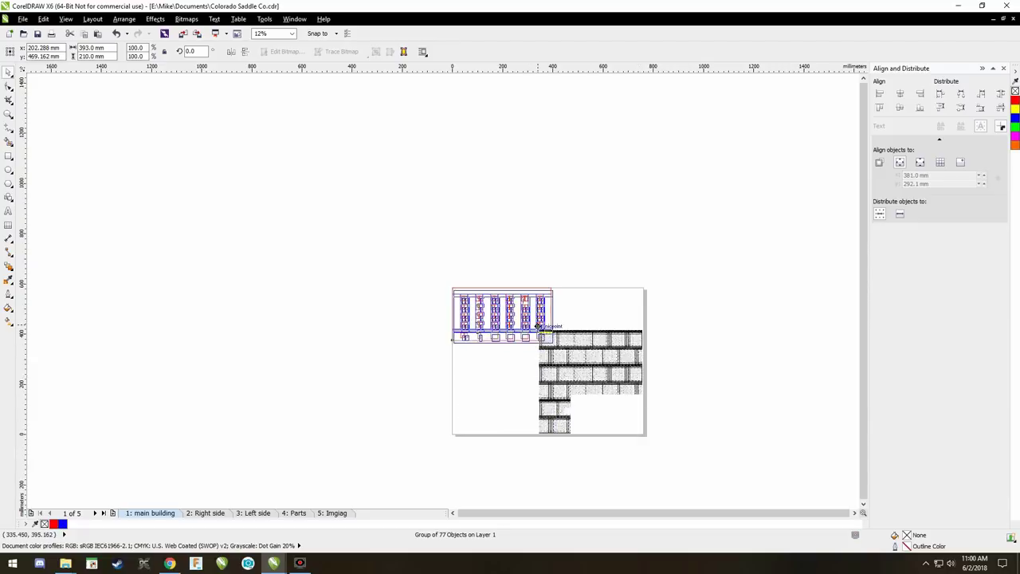
left_click(586, 378)
left_click_drag(585, 378, 703, 329)
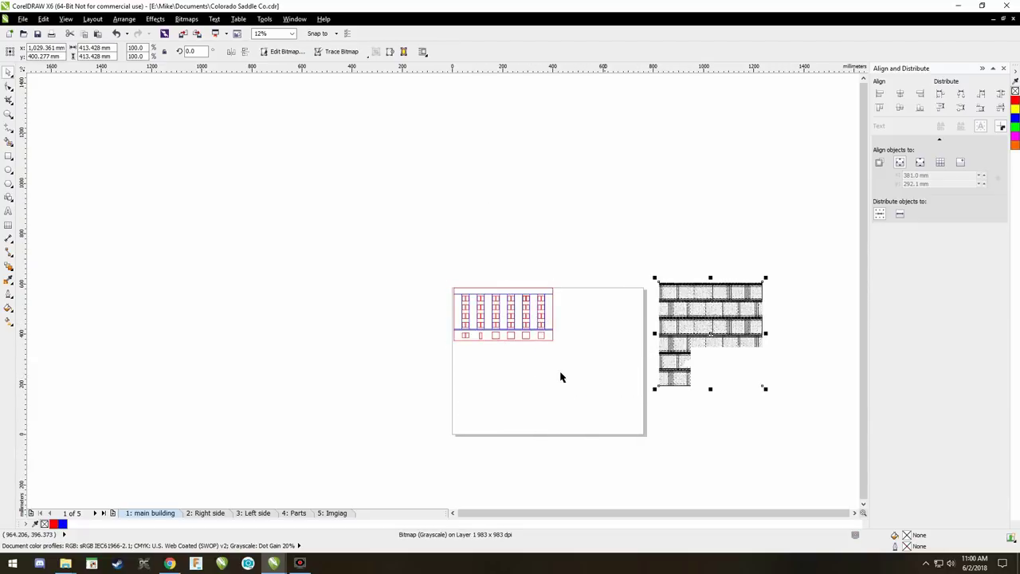
Align the facade group with the left edge of the page and deselect it.
scroll(500, 341, "up", 2)
scroll(497, 338, "up", 2)
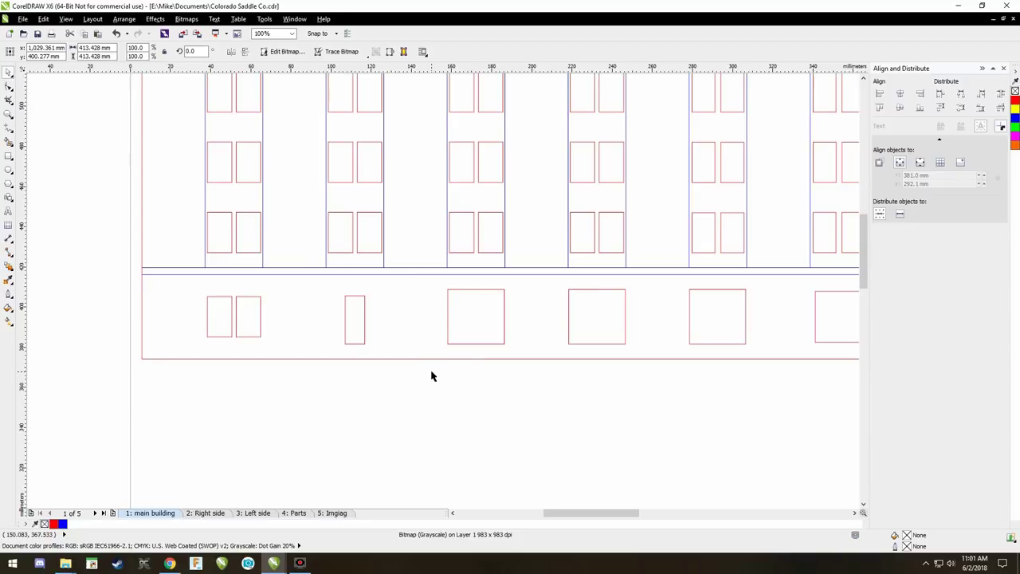
scroll(431, 376, "down", 1)
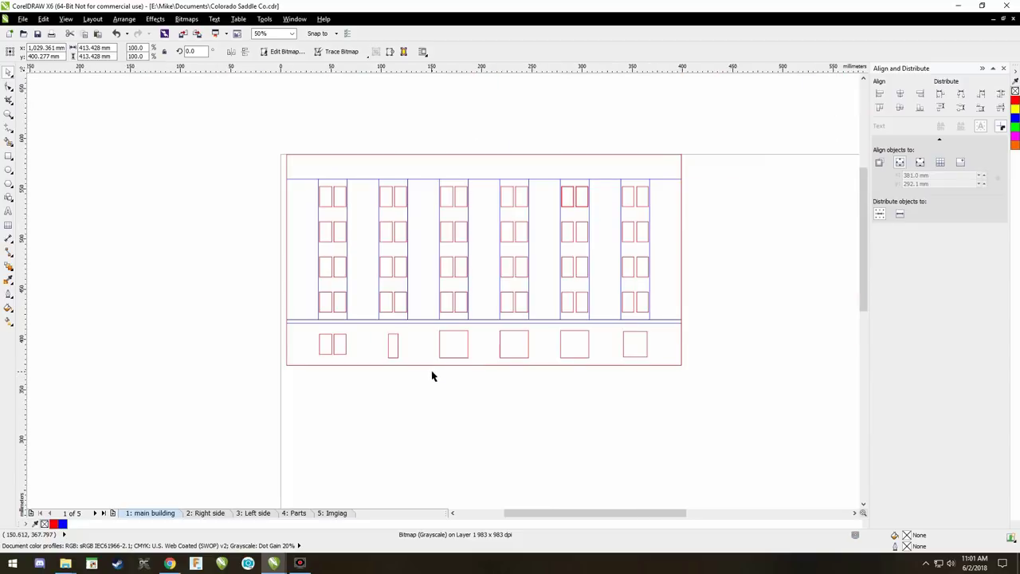
scroll(270, 149, "up", 1)
left_click(323, 164)
left_click(879, 93)
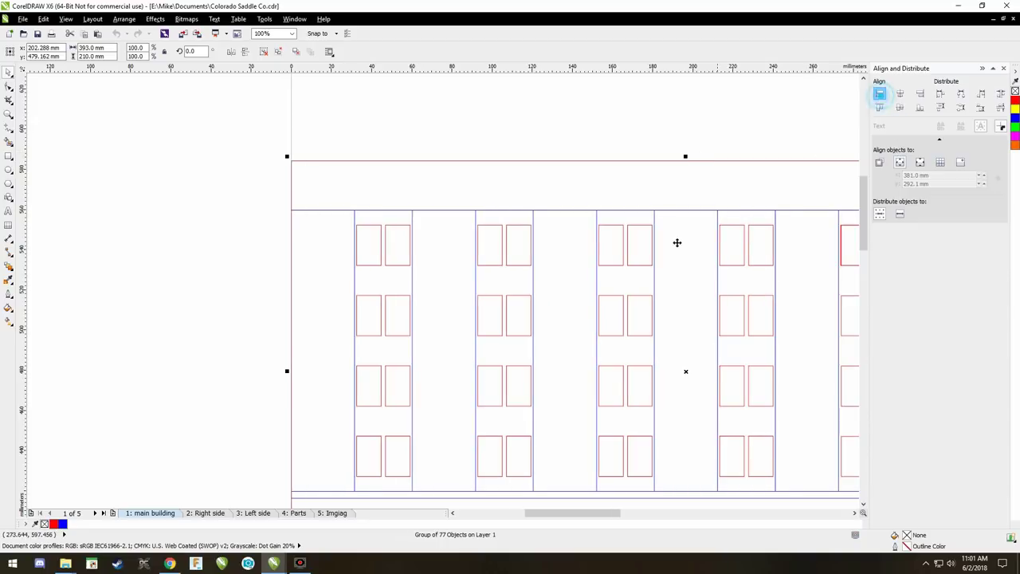
scroll(635, 330, "down", 2)
left_click(430, 380)
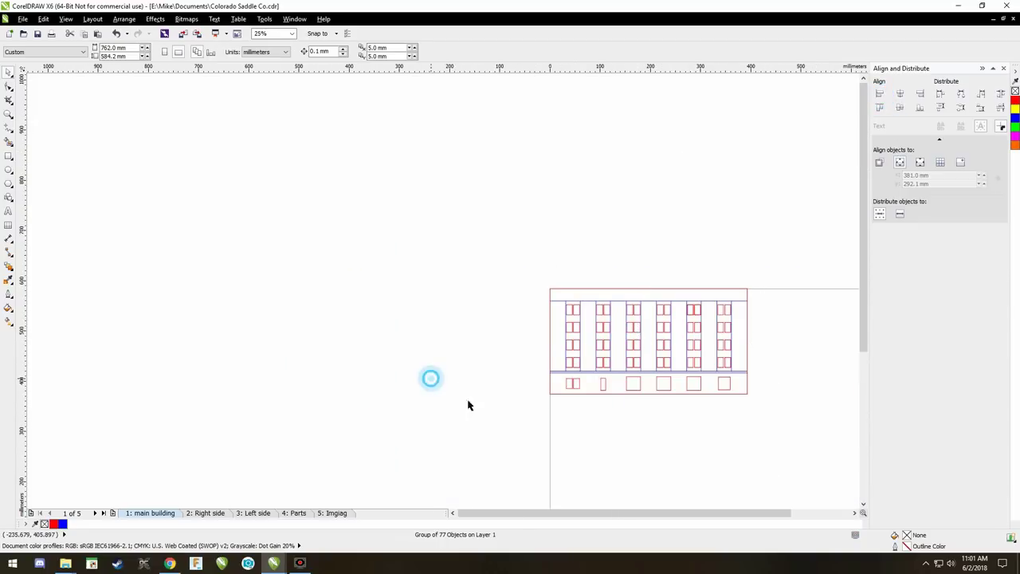
Try a rectangle about 424 by 118 mm on the page below the facade, and undo it.
scroll(734, 467, "up", 1)
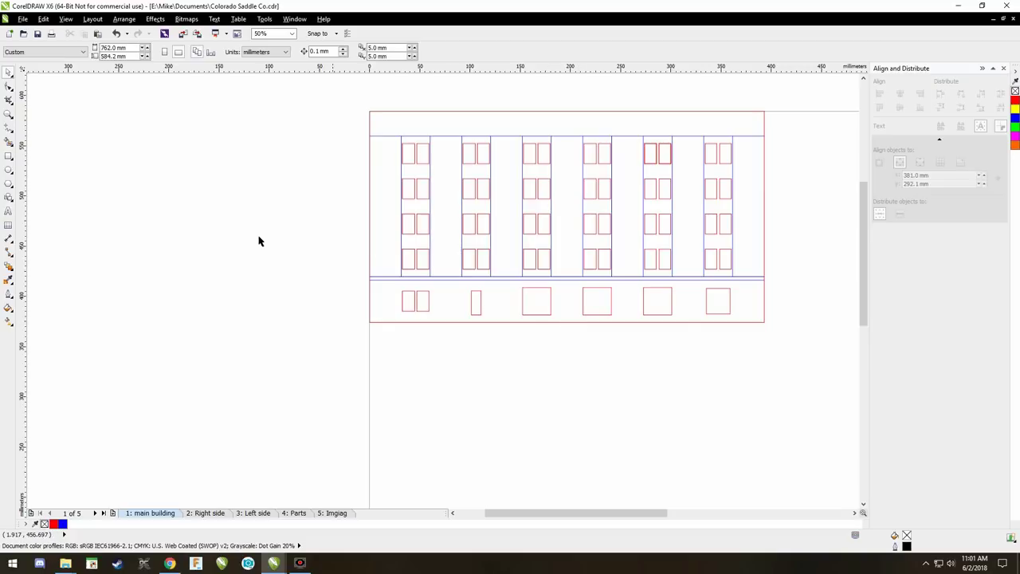
left_click(8, 155)
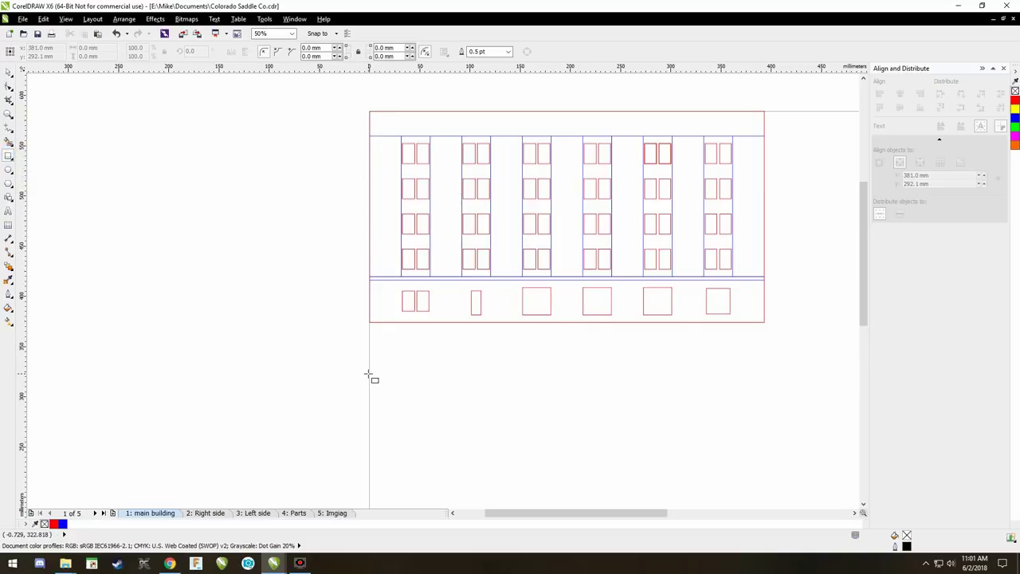
left_click_drag(370, 373, 798, 493)
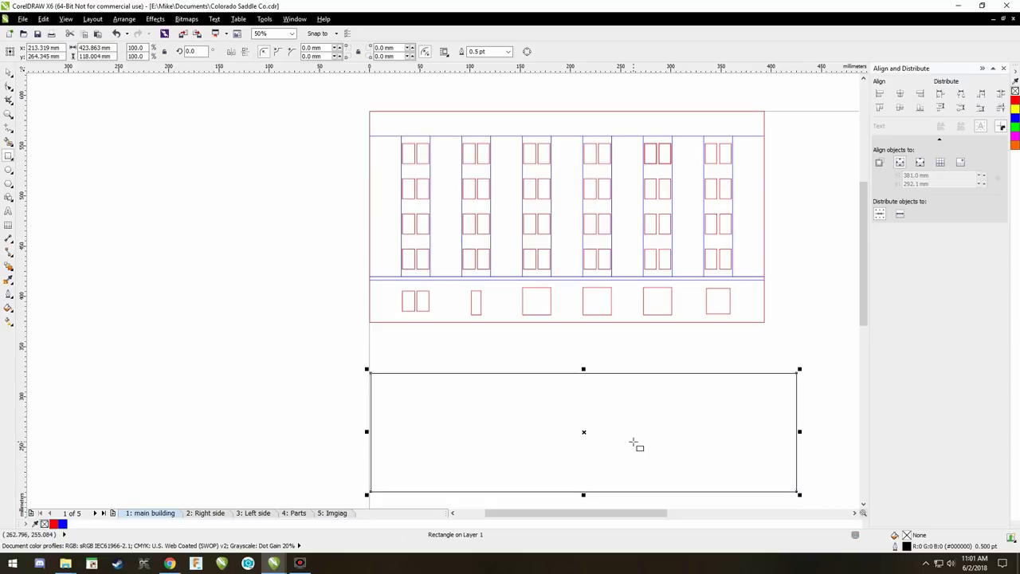
key("Escape")
left_click(115, 34)
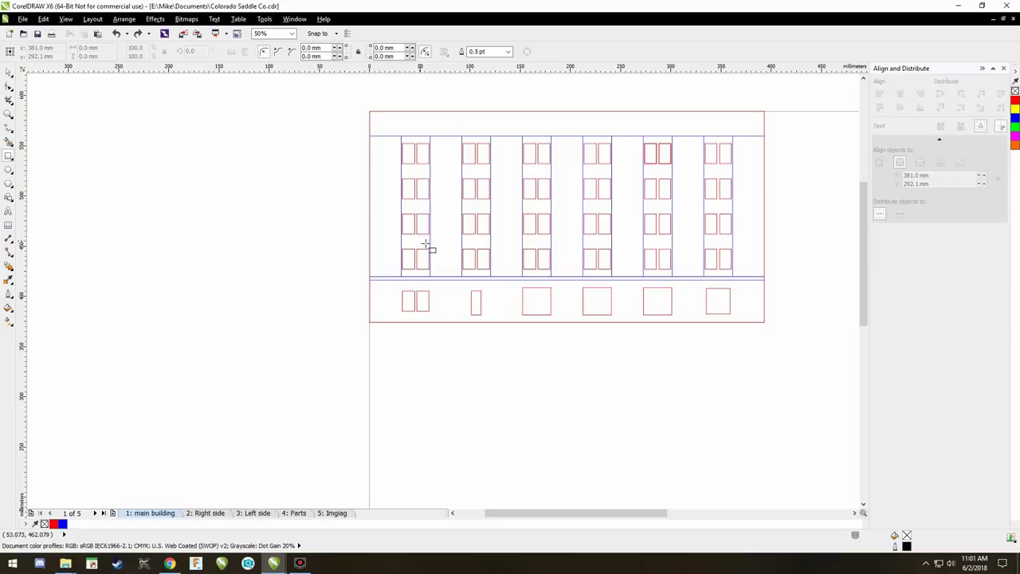
scroll(455, 246, "up", 1)
left_click(8, 70)
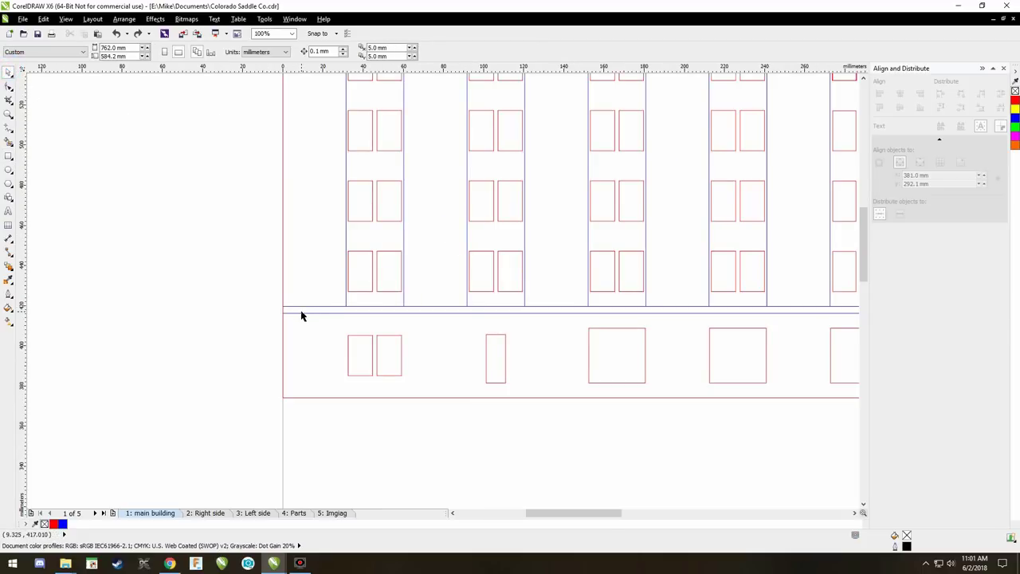
Open the Imgiag page and examine the color corner photo of the building at 15th St.
left_click(334, 514)
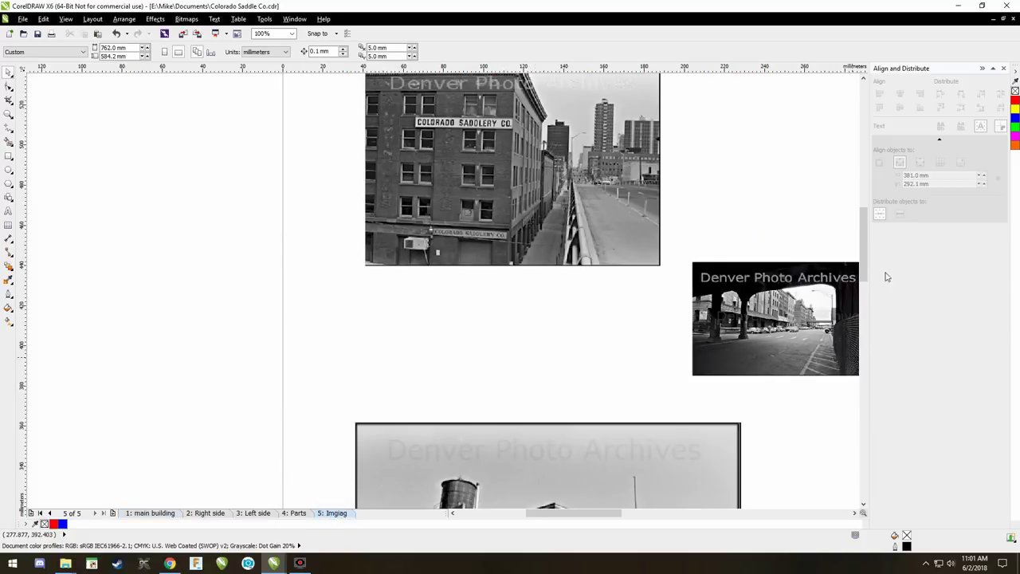
left_click_drag(864, 238, 864, 262)
left_click_drag(598, 518, 673, 518)
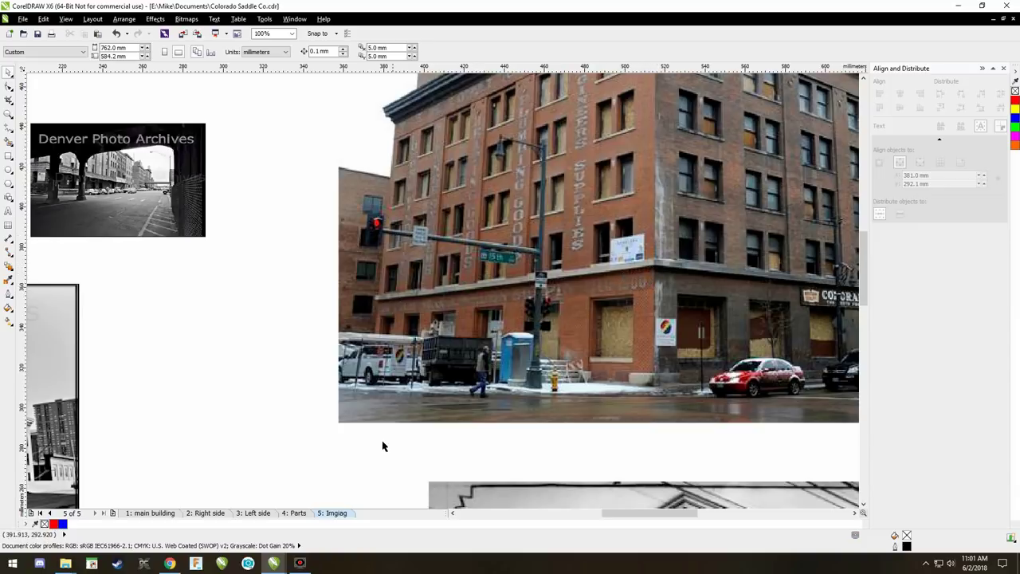
Compare the ground-floor openings on the main building page with the color corner photo on the Imgiag page.
left_click(143, 513)
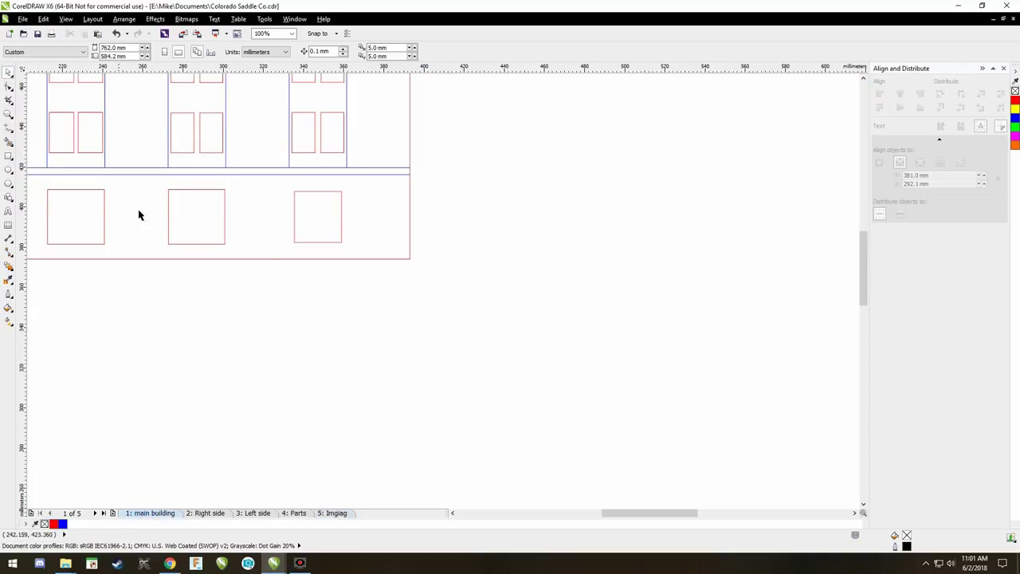
scroll(266, 173, "down", 2)
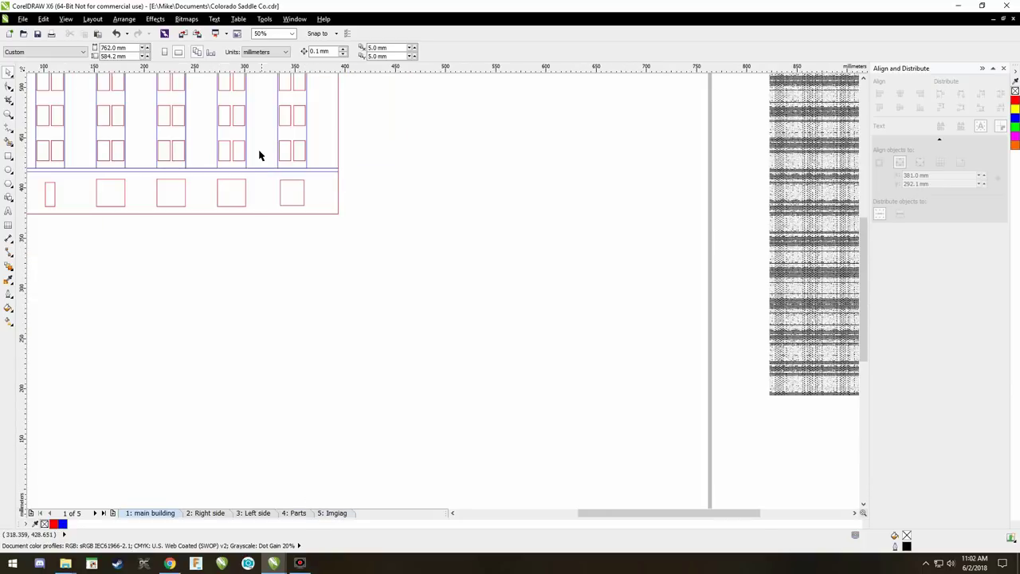
left_click(333, 513)
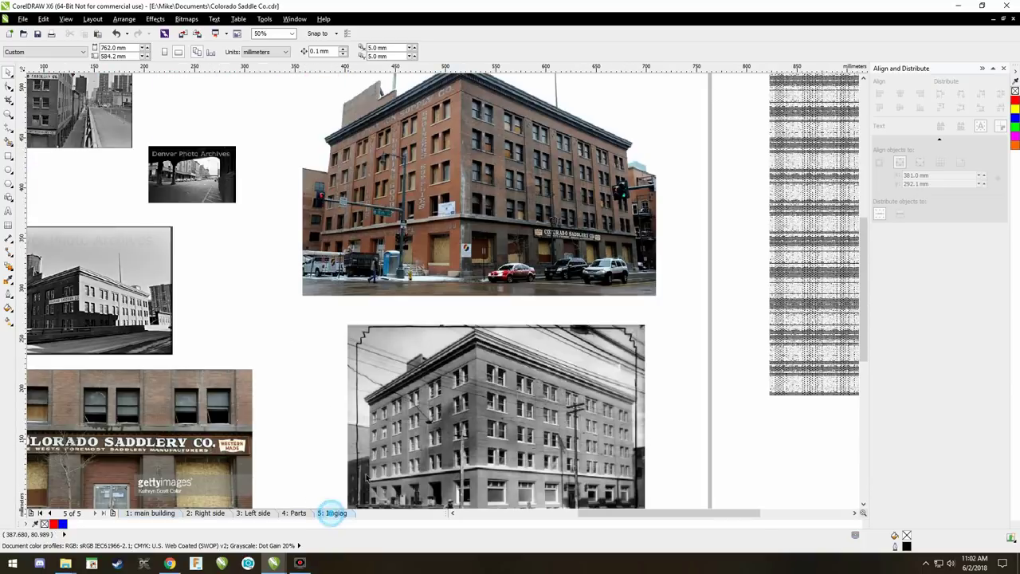
scroll(465, 183, "up", 2)
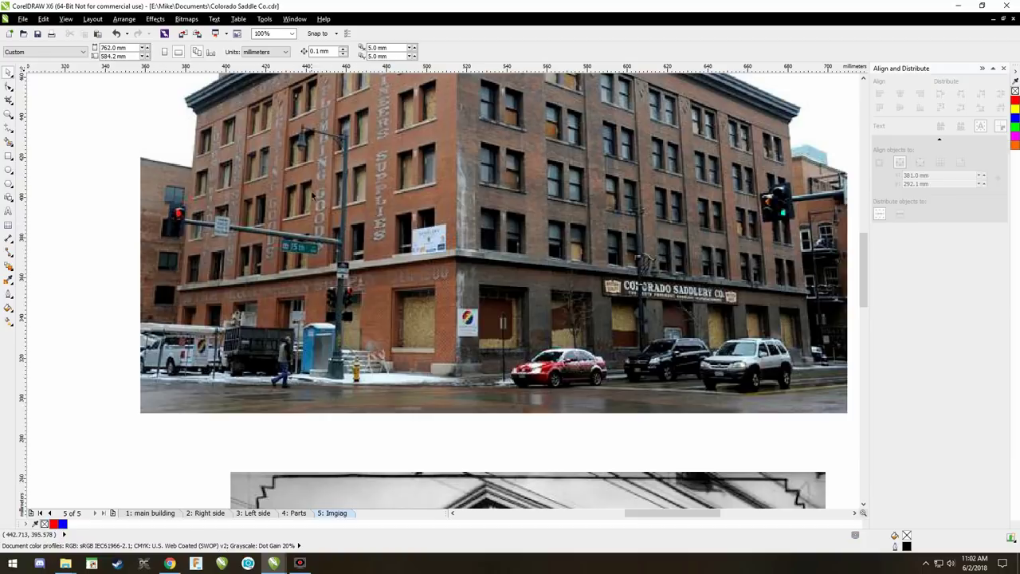
Return to the main building page and view the entire facade drawing.
left_click(275, 565)
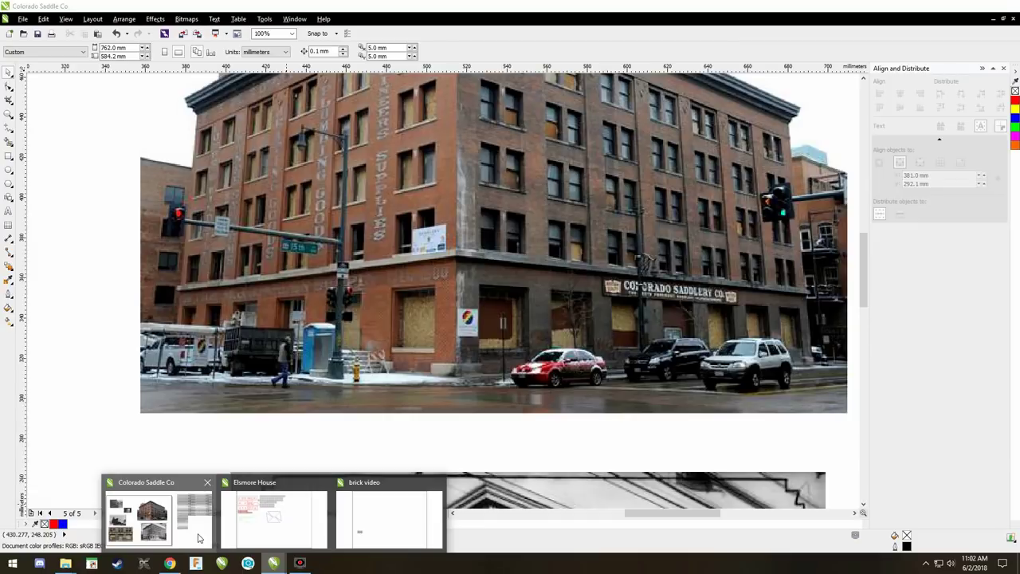
left_click(198, 539)
left_click(148, 512)
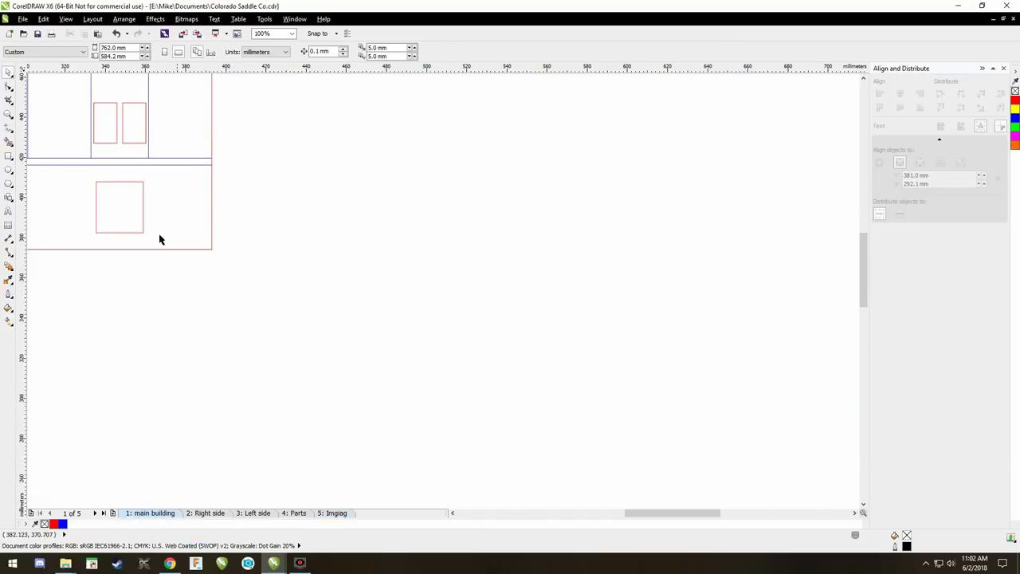
left_click_drag(647, 516, 592, 519)
scroll(303, 253, "down", 2)
scroll(235, 188, "up", 1)
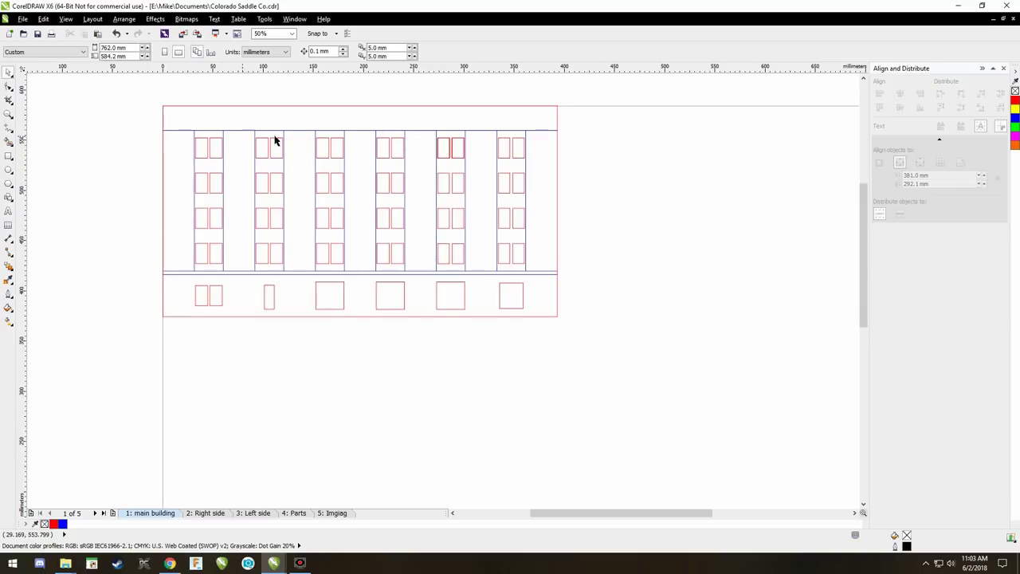
Compare the 15th St side in the Imgiag page's color photo with the full facade on the main building page.
left_click(333, 513)
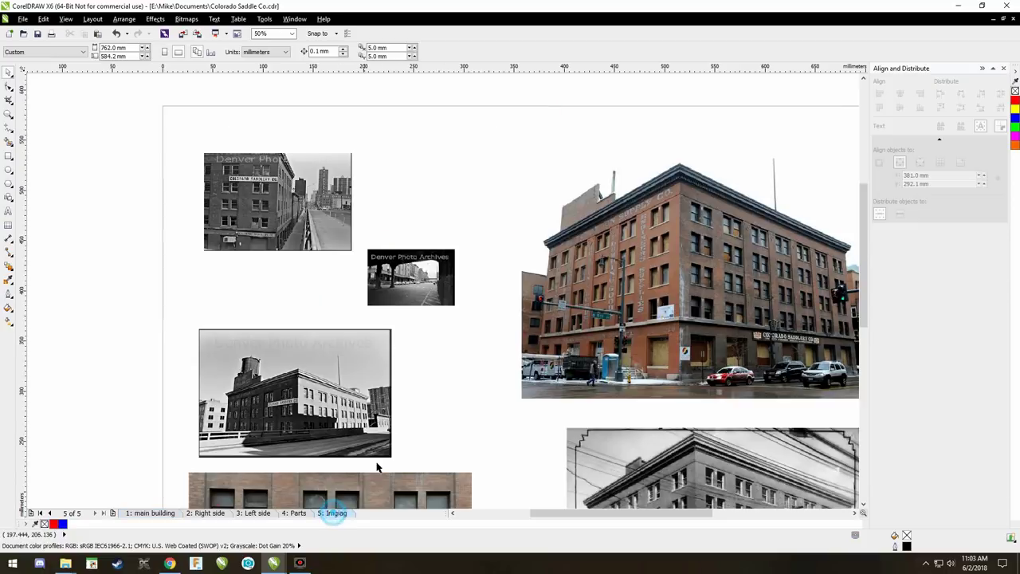
scroll(628, 200, "up", 1)
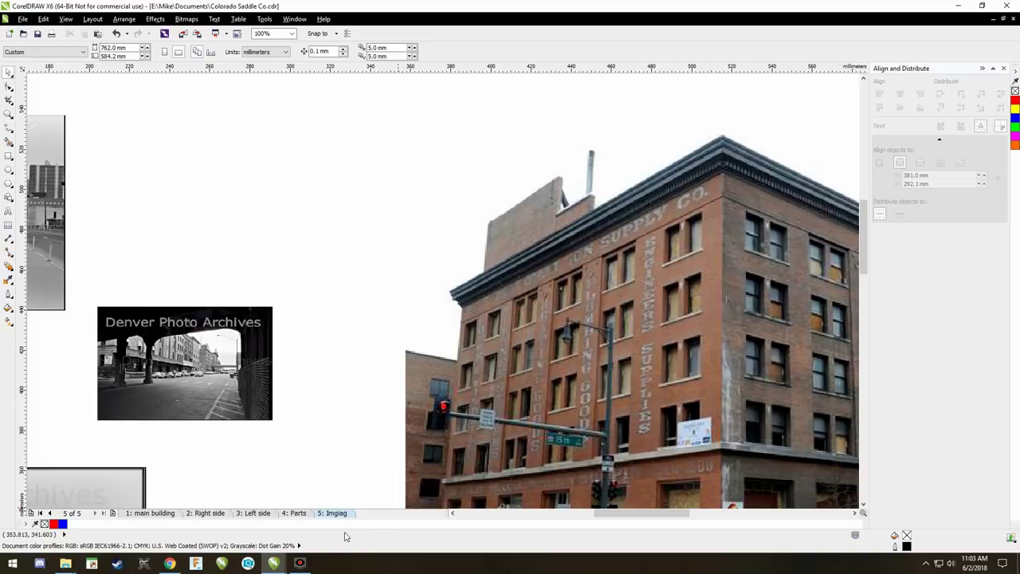
left_click(148, 513)
scroll(259, 349, "down", 2)
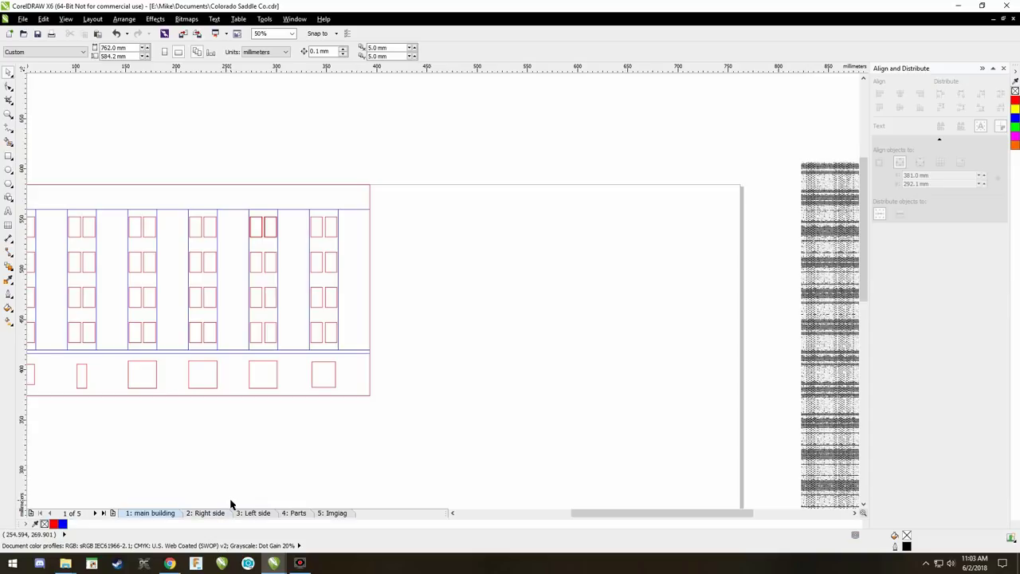
left_click_drag(586, 514, 522, 519)
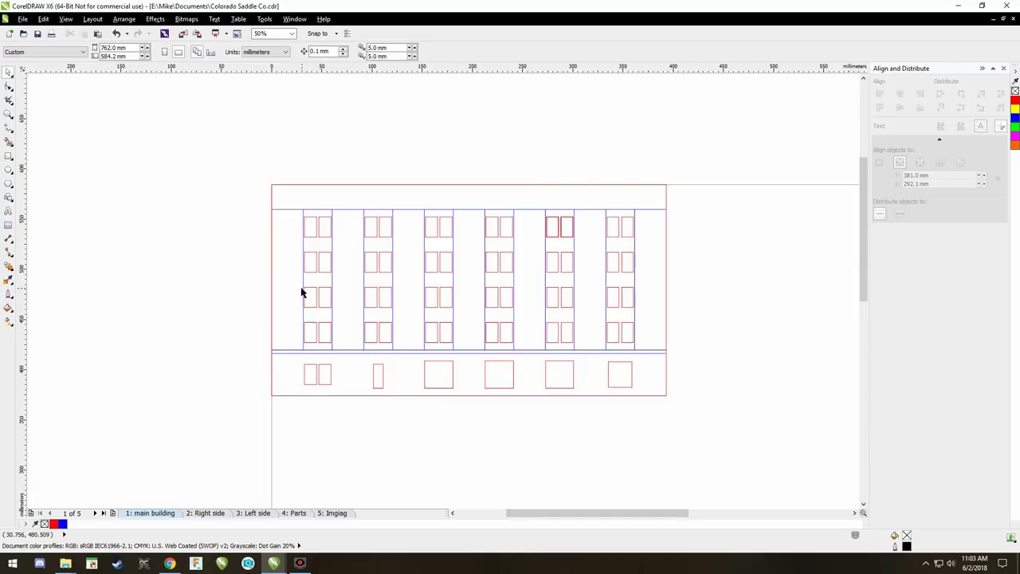
Check the cornice and upper windows in the color photo against the window columns on the main building page.
left_click(329, 513)
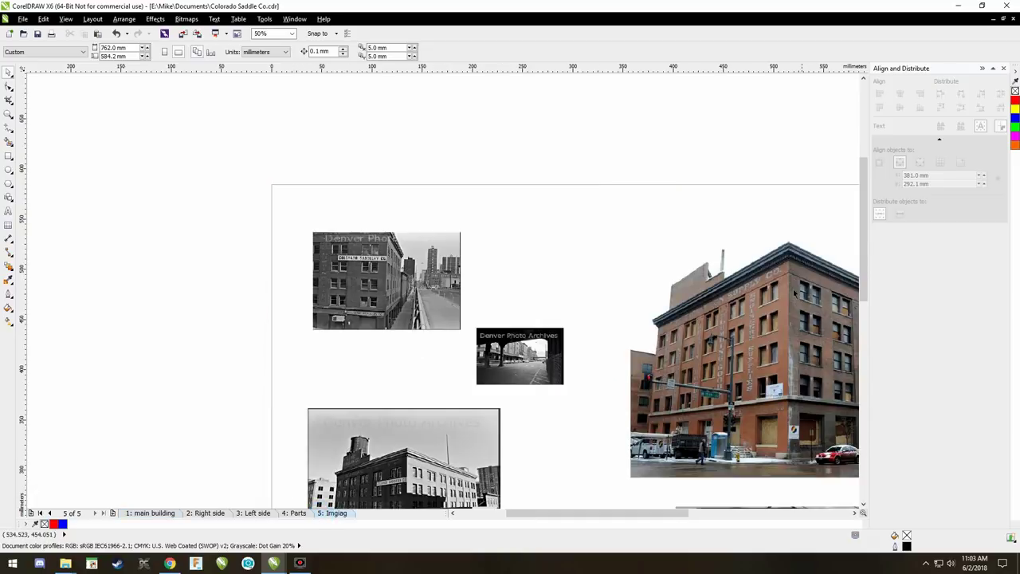
scroll(771, 273, "up", 2)
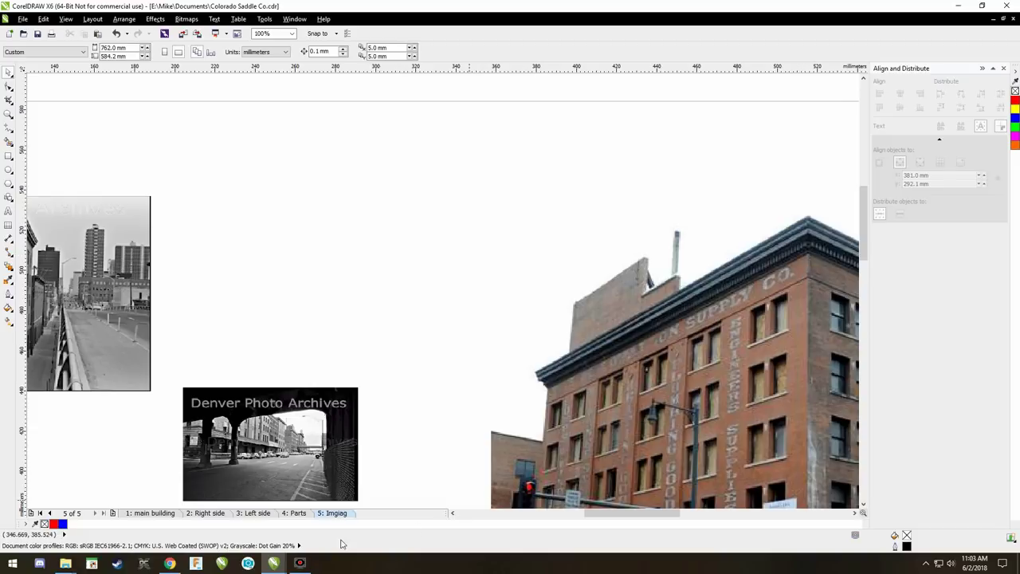
mouse_move(277, 566)
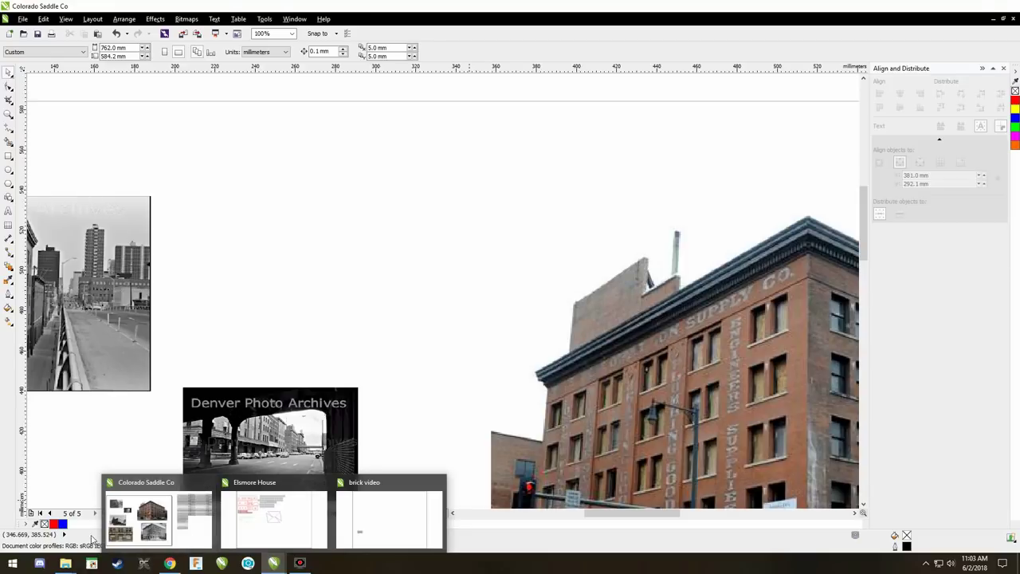
left_click(90, 444)
left_click(150, 513)
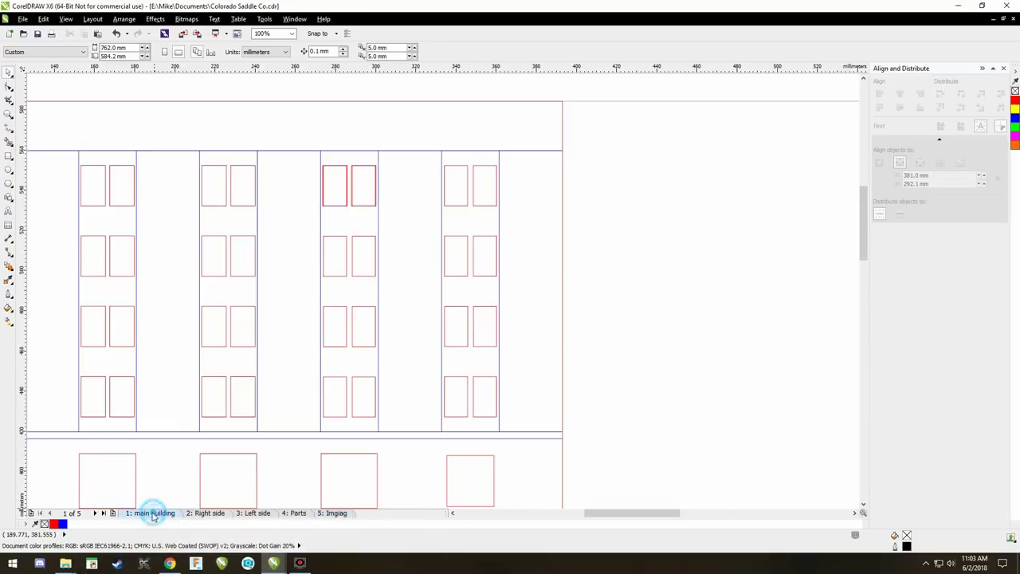
scroll(171, 383, "down", 1)
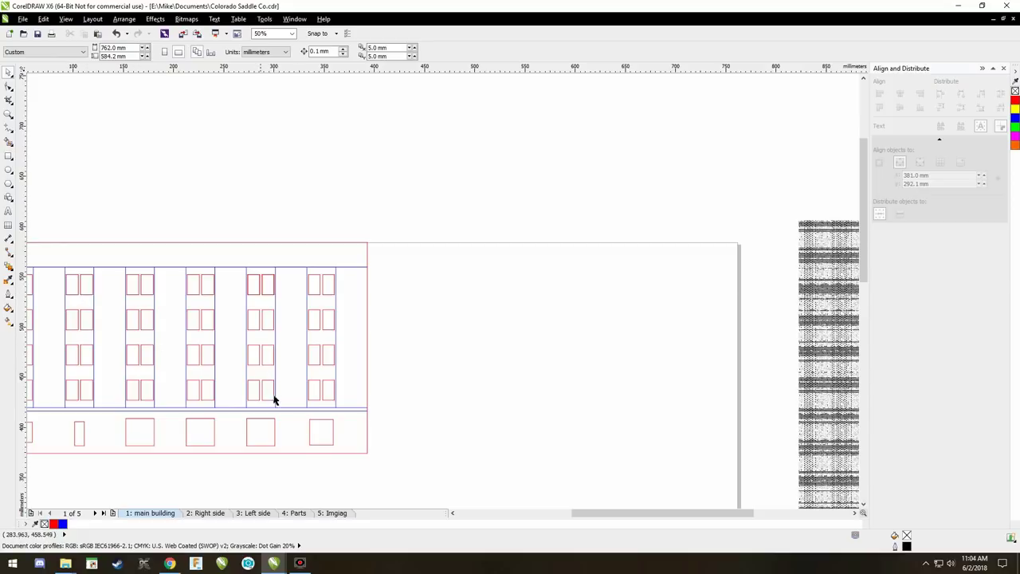
left_click_drag(594, 514, 501, 518)
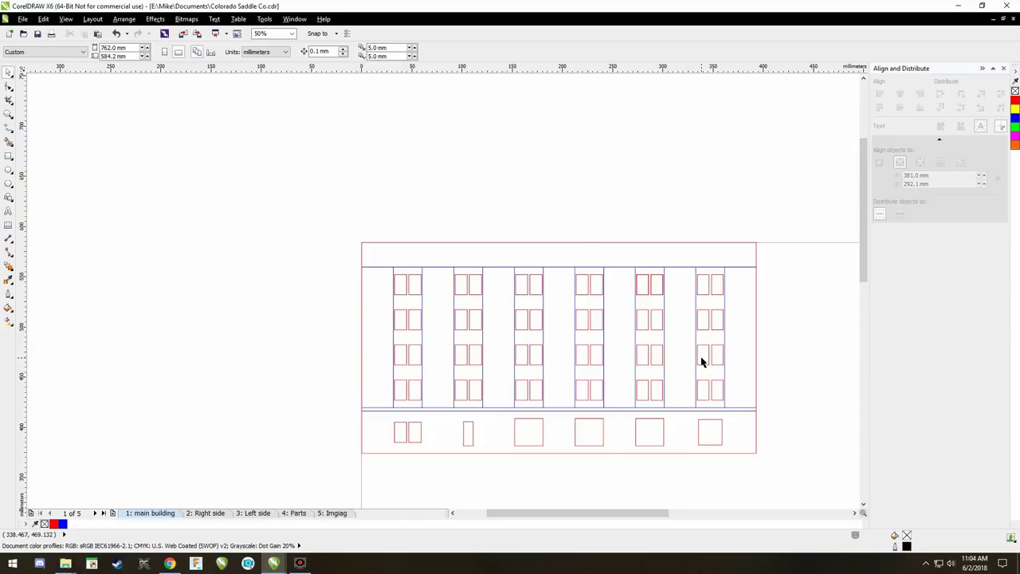
scroll(476, 367, "up", 2)
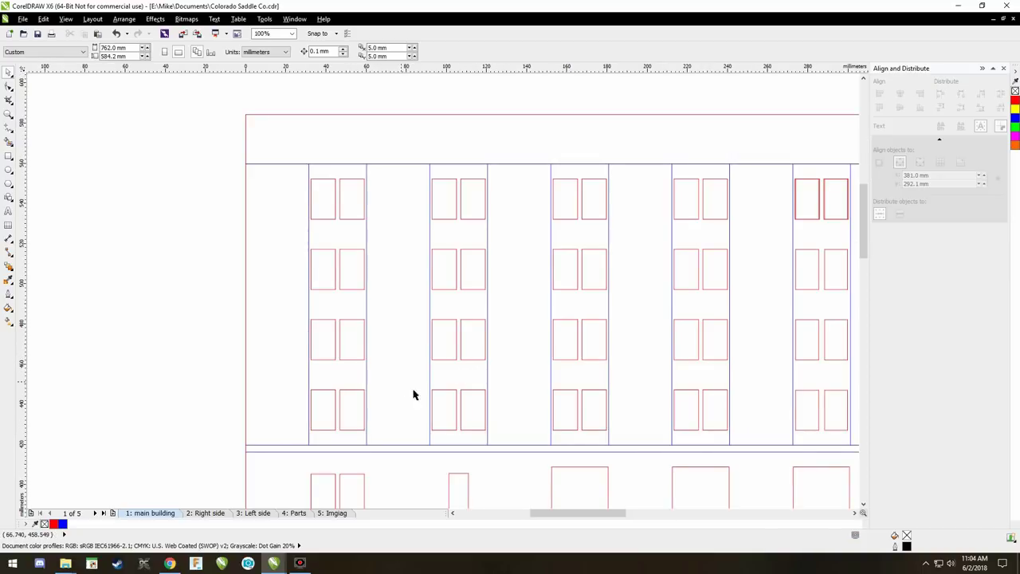
Examine the black-and-white Denver Photo Archives image of the Colorado Saddlery corner on the Imgiag page.
left_click(329, 513)
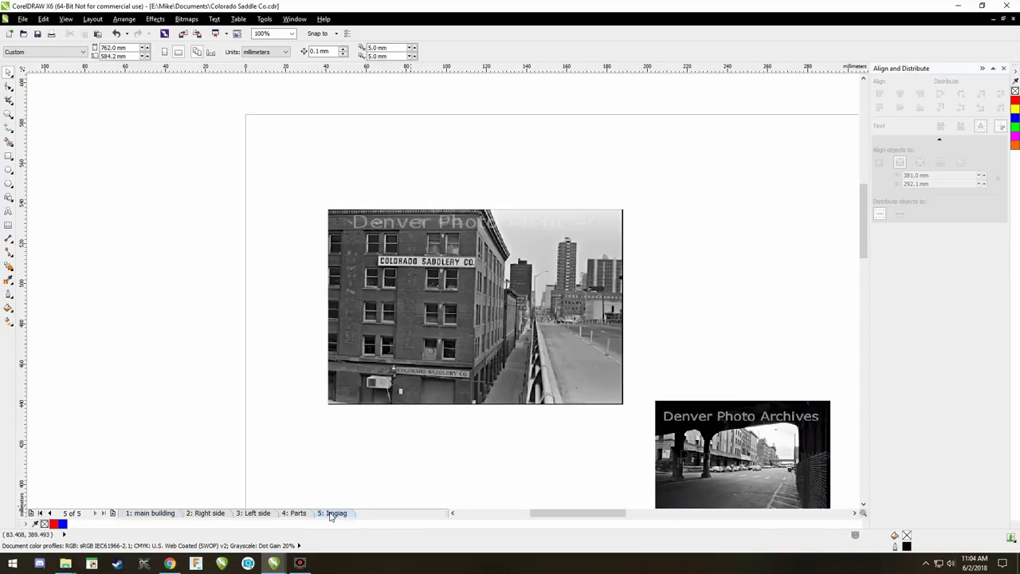
scroll(416, 324, "up", 5)
scroll(416, 323, "down", 2)
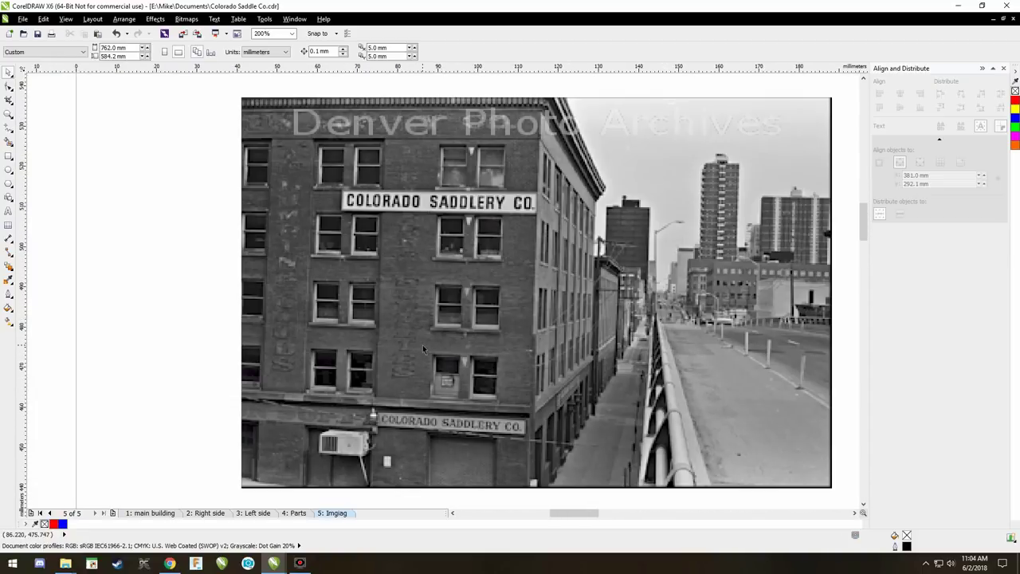
scroll(423, 344, "down", 1)
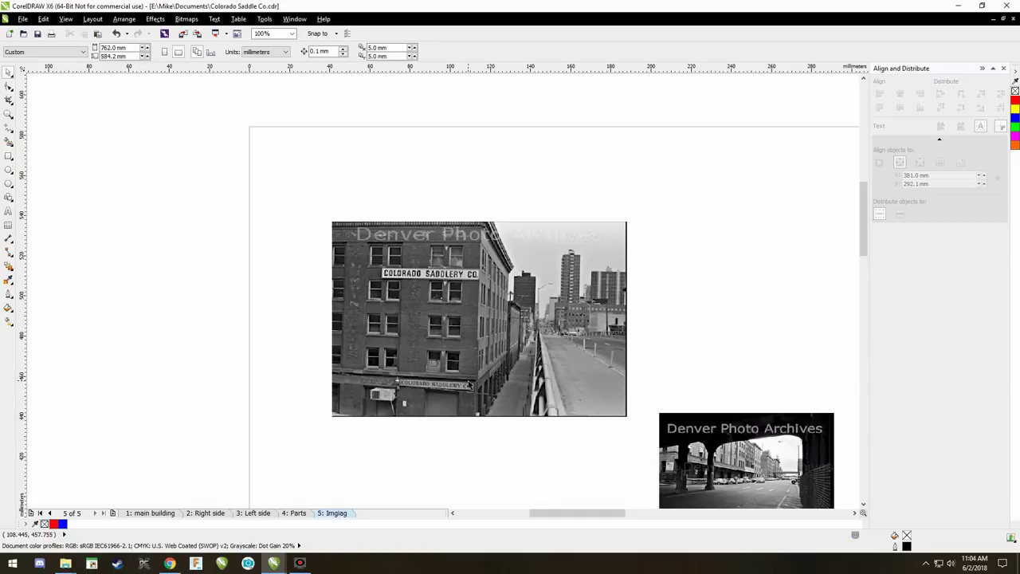
mouse_move(549, 513)
left_mouse_down()
mouse_move(538, 513)
mouse_move(557, 513)
left_mouse_up()
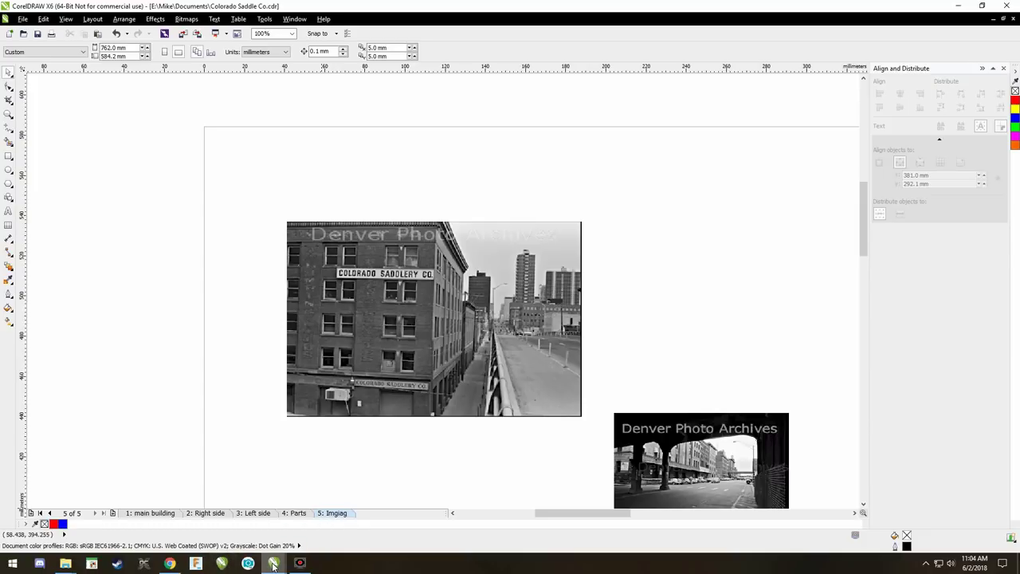
Switch to Chrome and inspect the building's lower windows and brickwork up close in the Wynkoop St Street View.
left_click(170, 563)
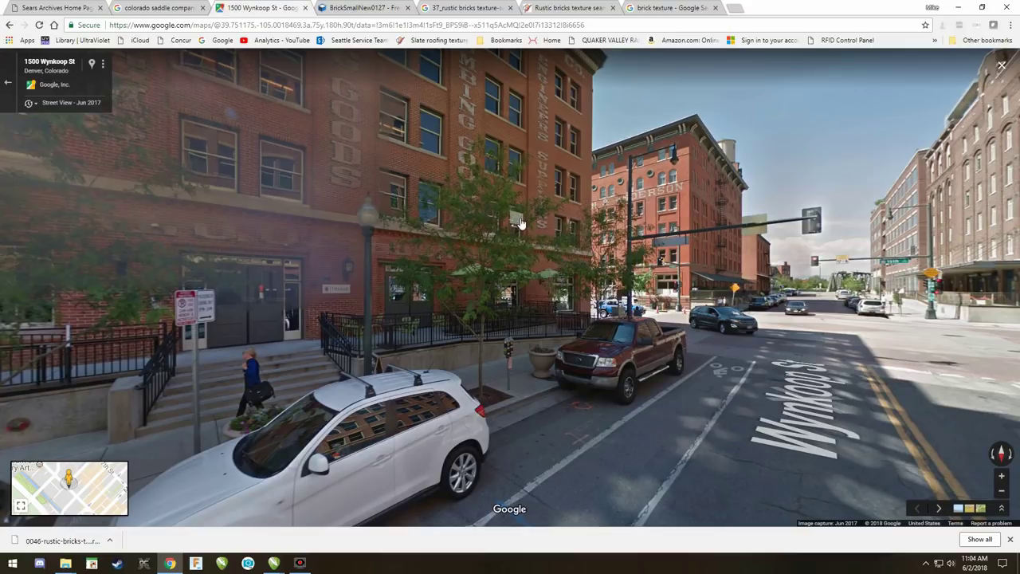
left_click(430, 171)
left_click(431, 171)
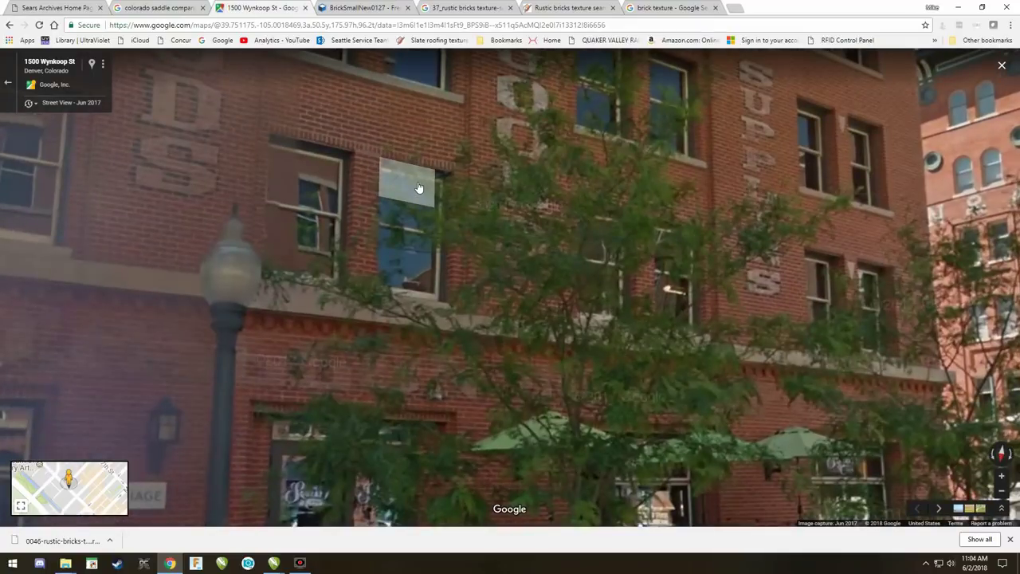
Switch back to the Colorado Saddle Co drawing in CorelDRAW and examine the archive photo's windows and signs.
mouse_move(271, 566)
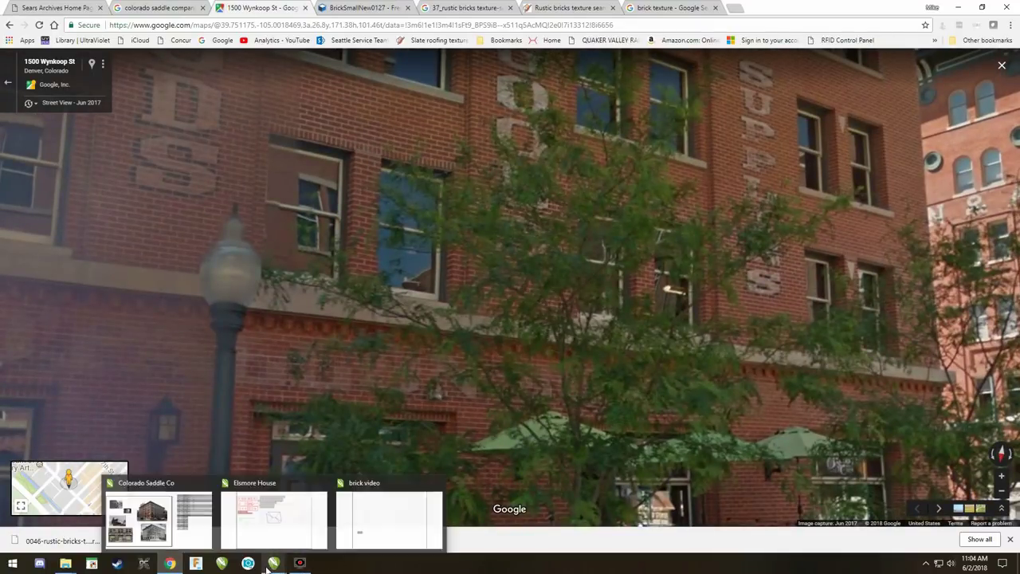
left_click(154, 532)
scroll(362, 340, "up", 4)
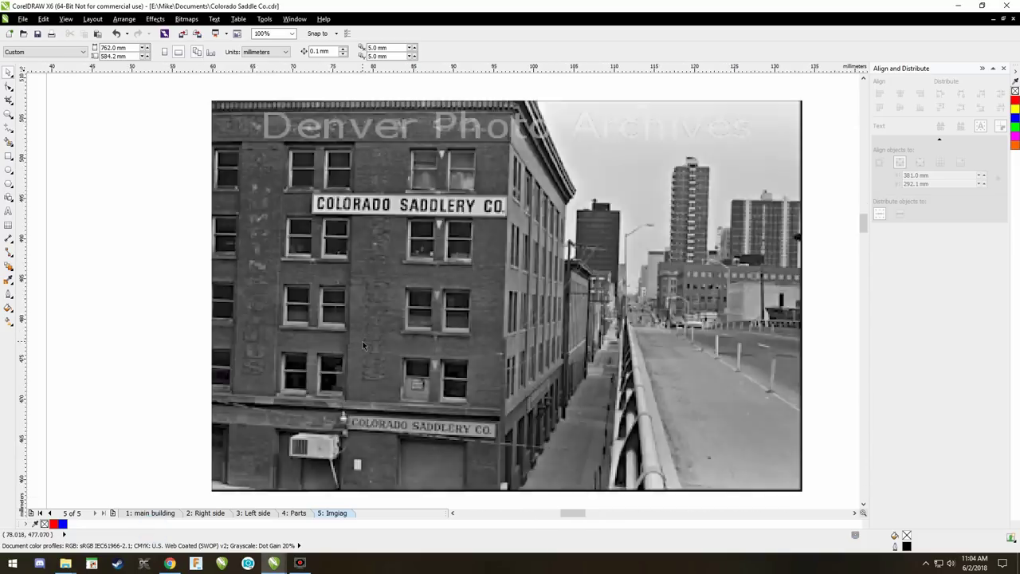
scroll(362, 341, "down", 1)
scroll(362, 341, "down", 2)
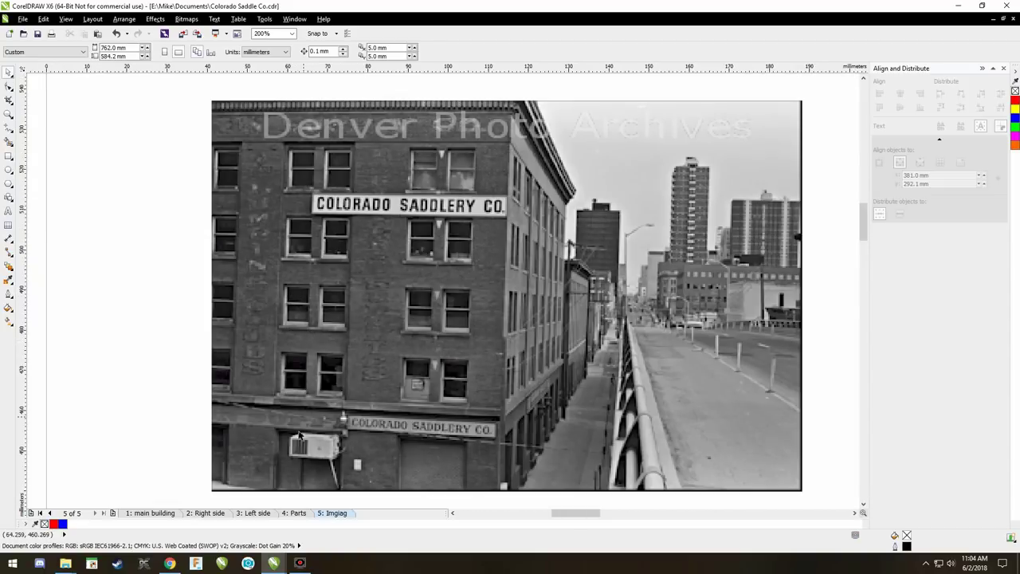
Recheck the brick facade in Chrome's Street View and compare it with the archive photo in the Colorado Saddle Co drawing.
left_click(170, 562)
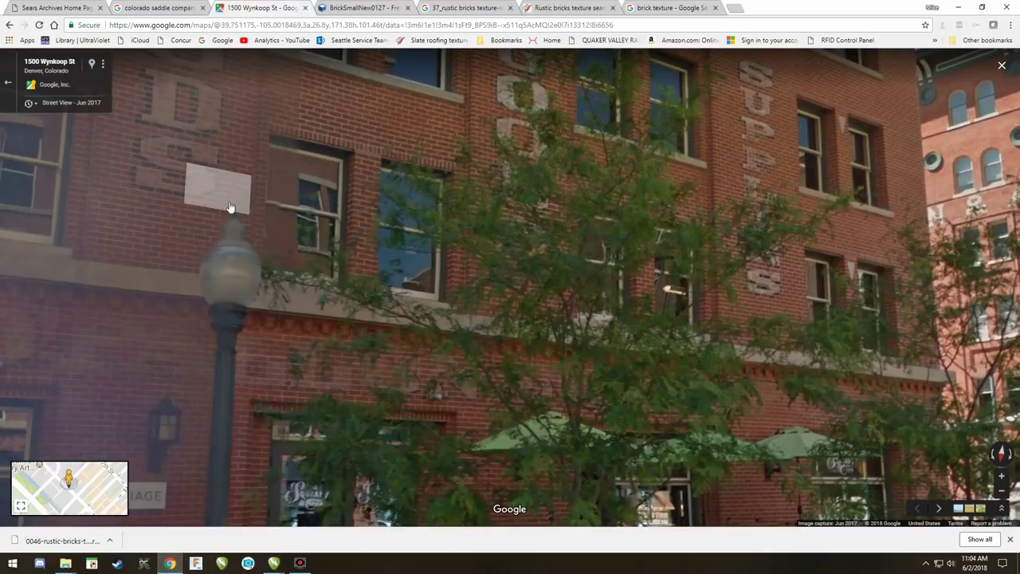
left_click(221, 563)
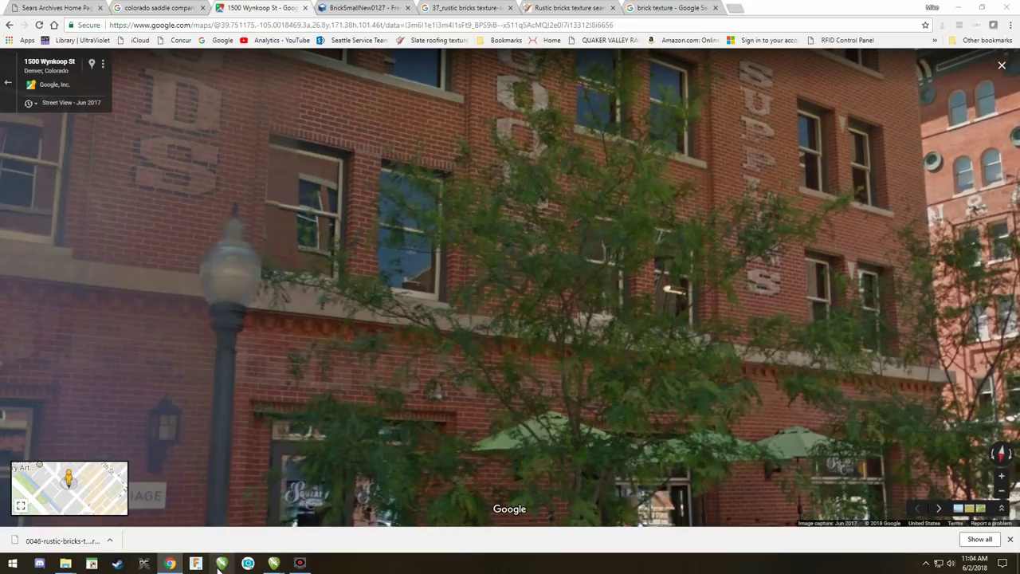
mouse_move(271, 565)
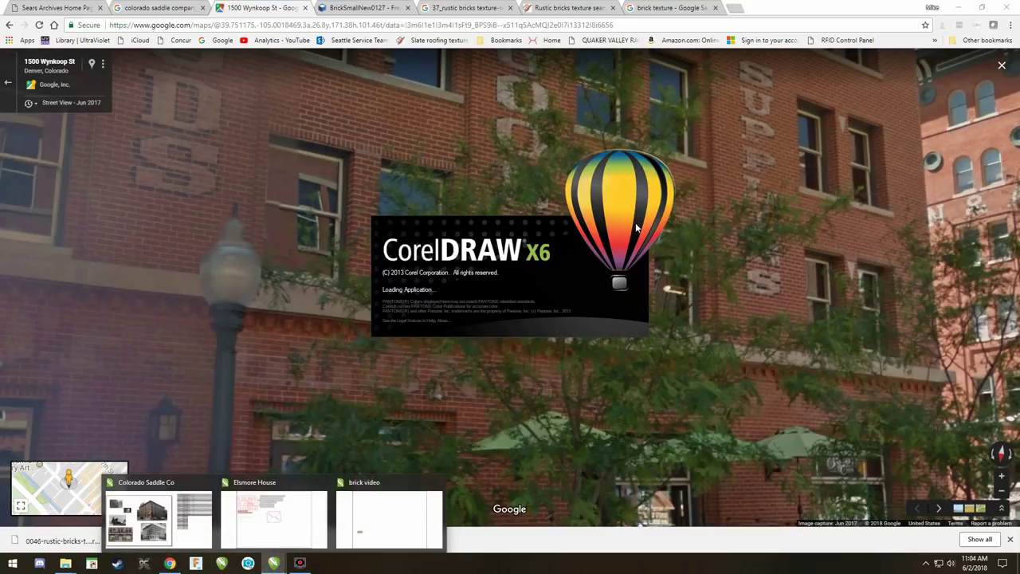
left_click(200, 533)
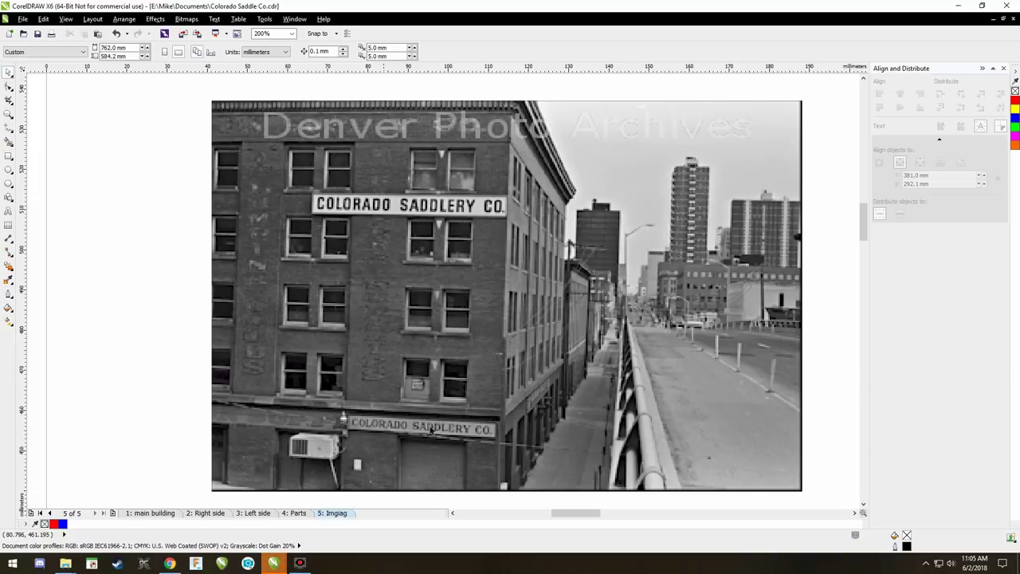
left_click_drag(584, 515, 569, 518)
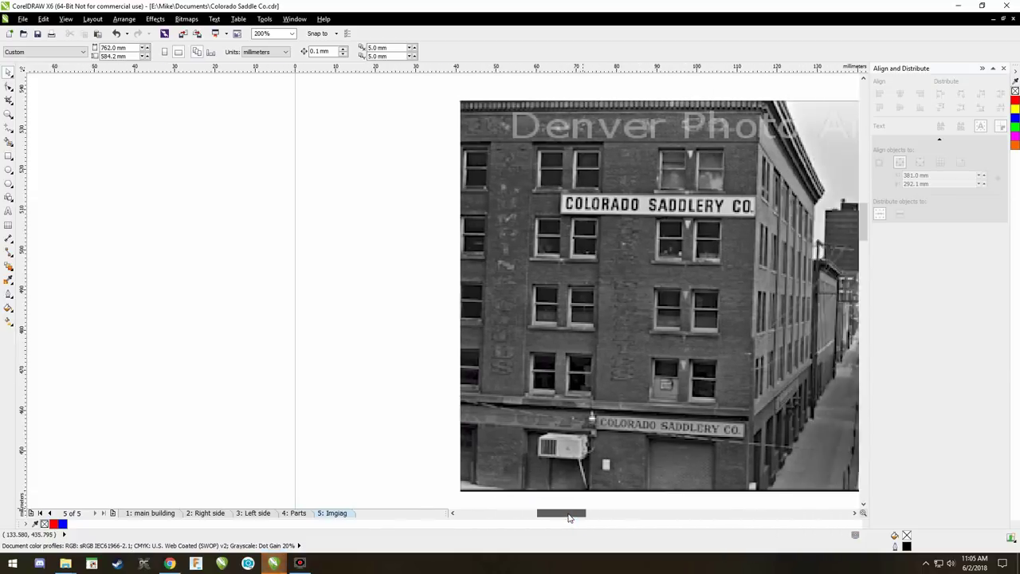
scroll(546, 362, "down", 2)
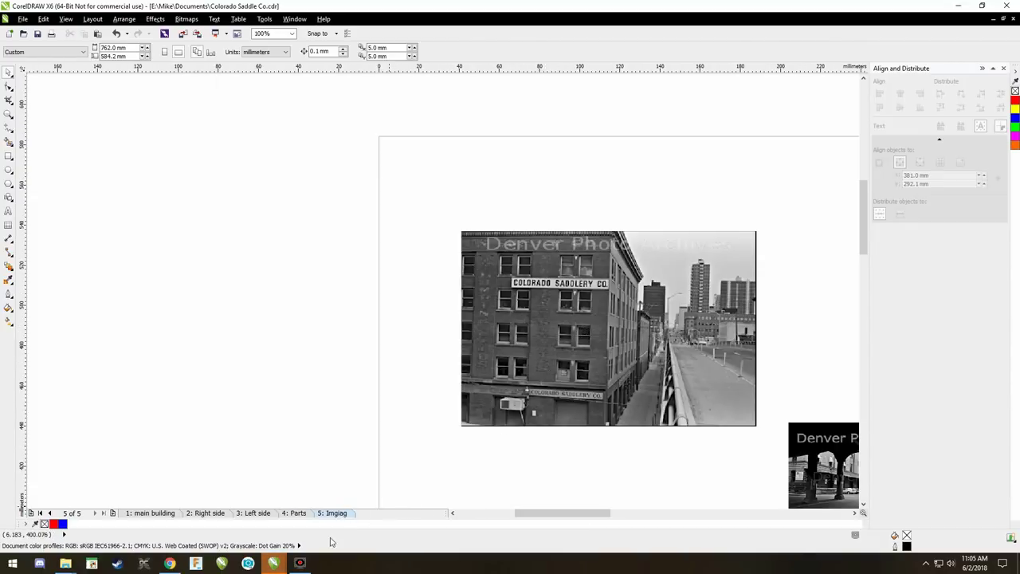
Open the auto-backup file found in the empty CorelDRAW window and decline opening the second backup.
mouse_move(273, 563)
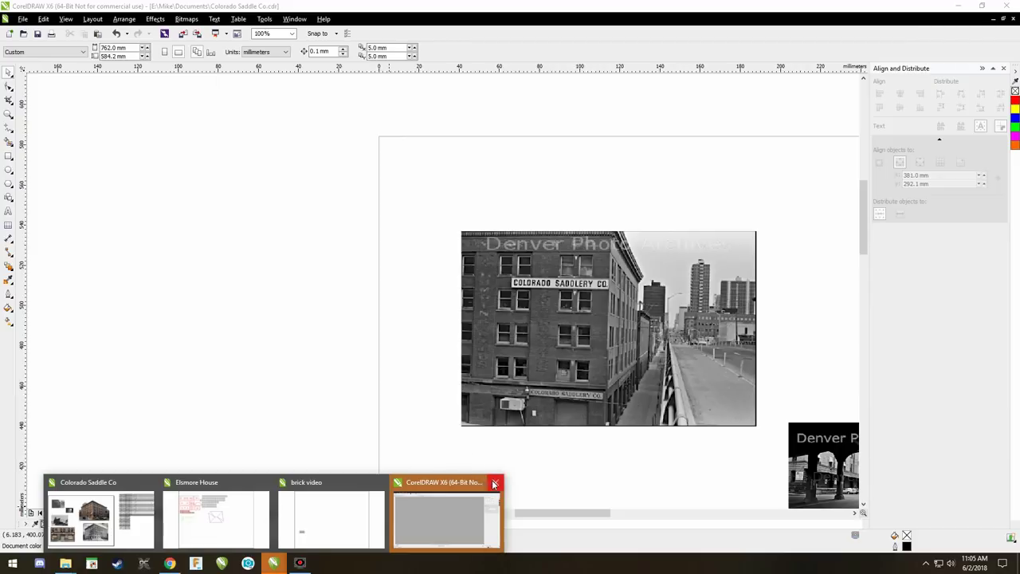
left_click(494, 483)
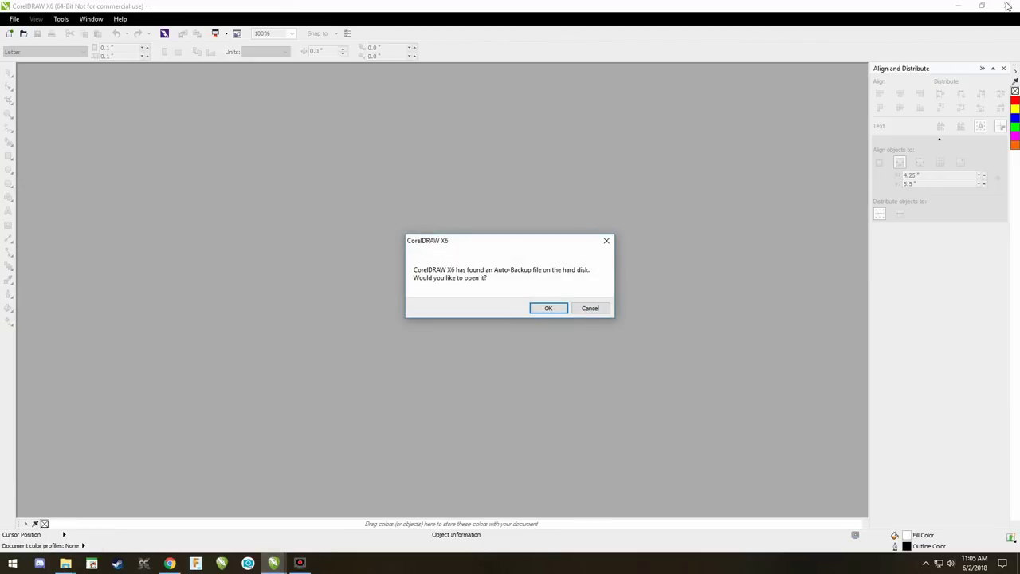
left_click(558, 307)
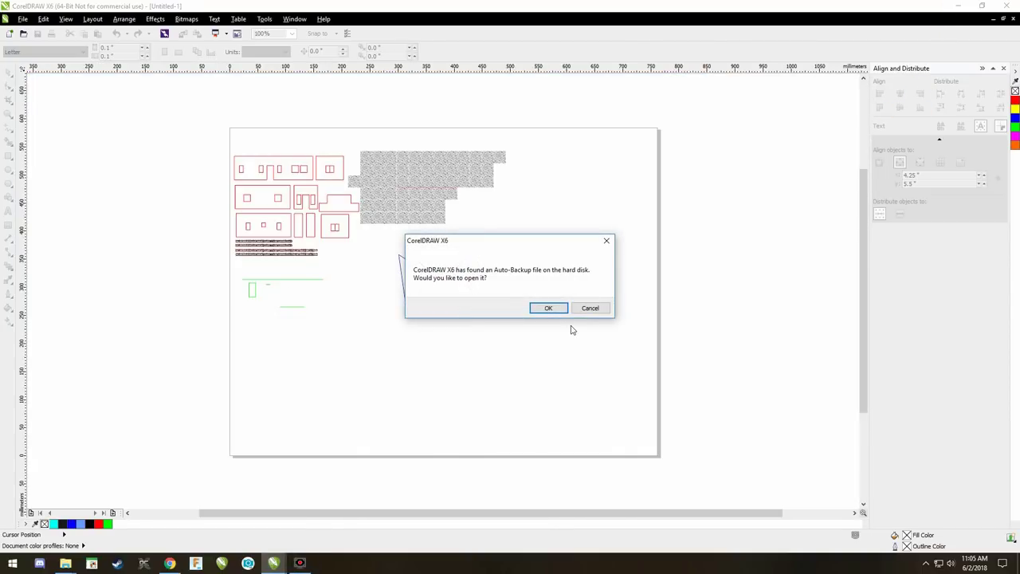
left_click(587, 312)
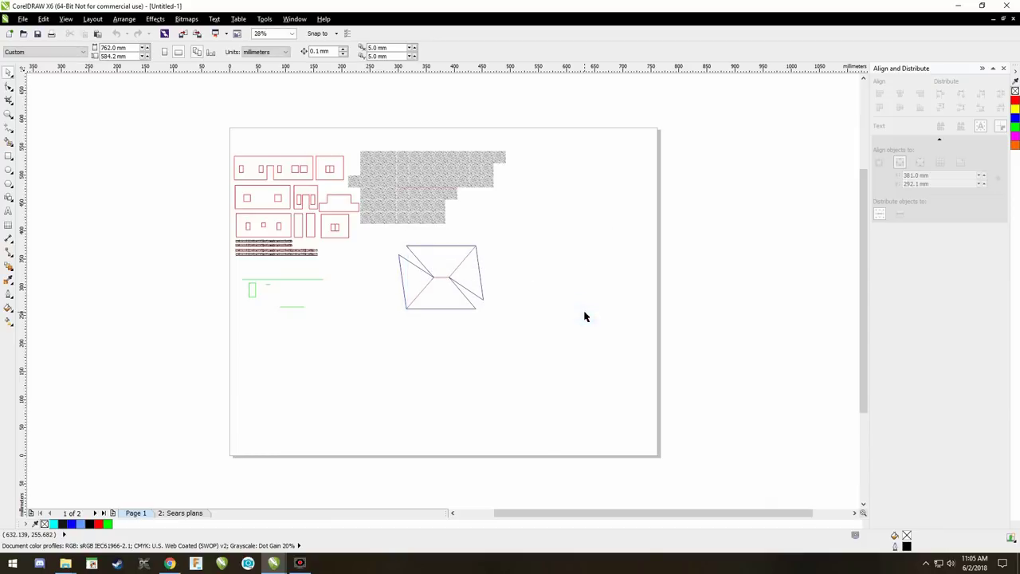
Switch back to the Colorado Saddle Co drawing and bring up the whole facade on the main building page.
mouse_move(274, 566)
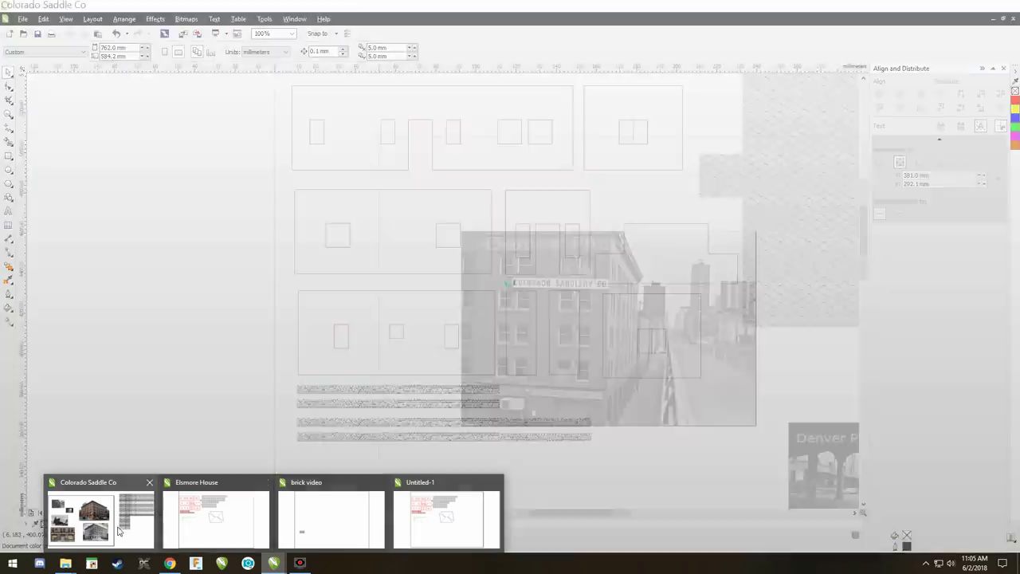
left_click(118, 529)
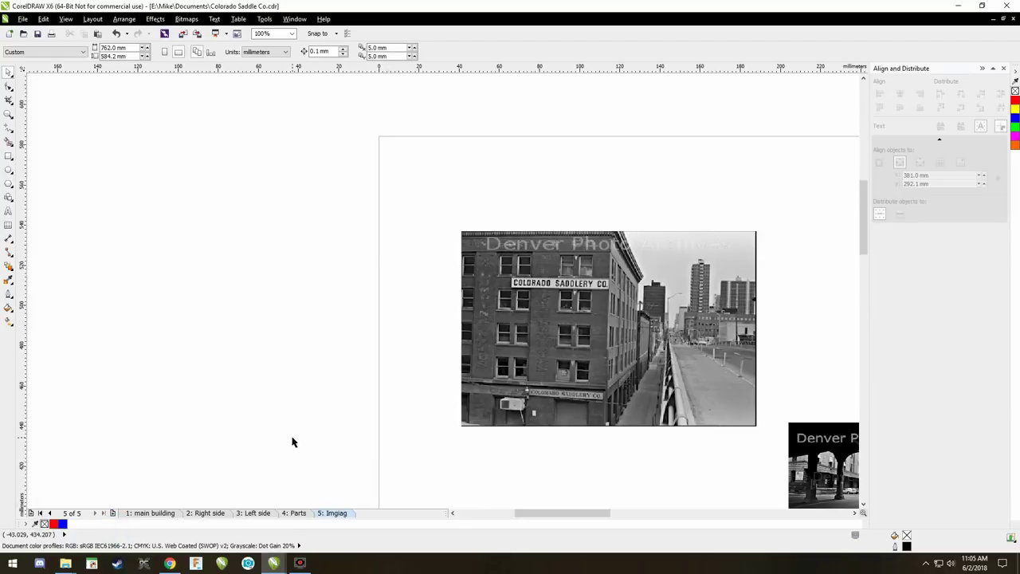
left_click(145, 516)
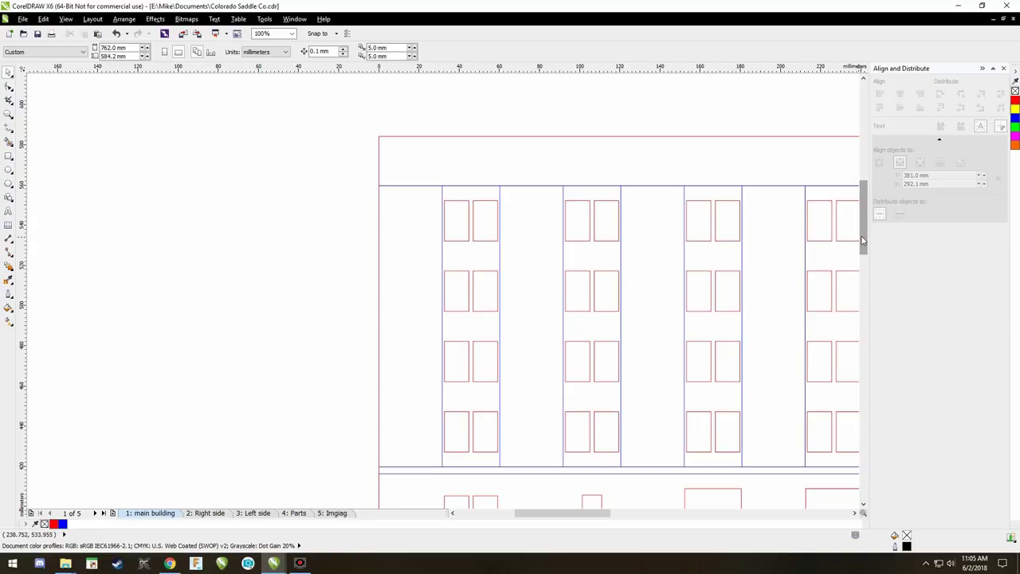
left_click_drag(862, 233, 863, 278)
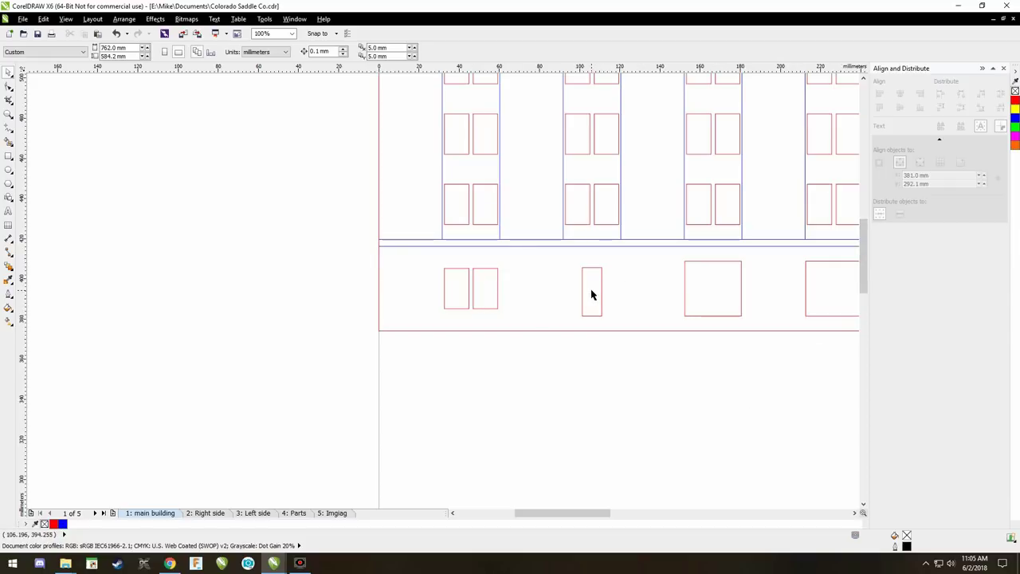
scroll(610, 388, "down", 2)
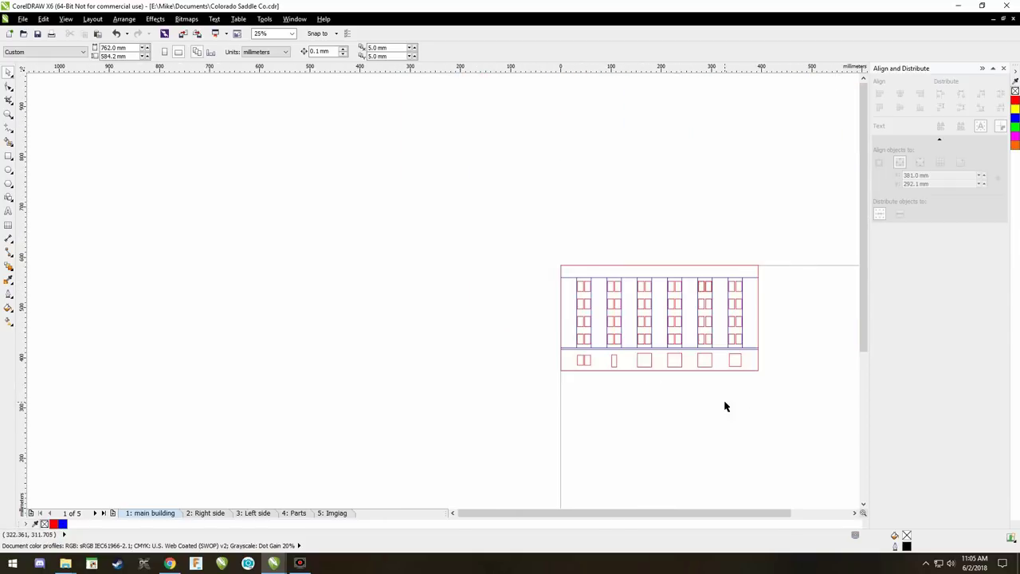
scroll(725, 407, "up", 1)
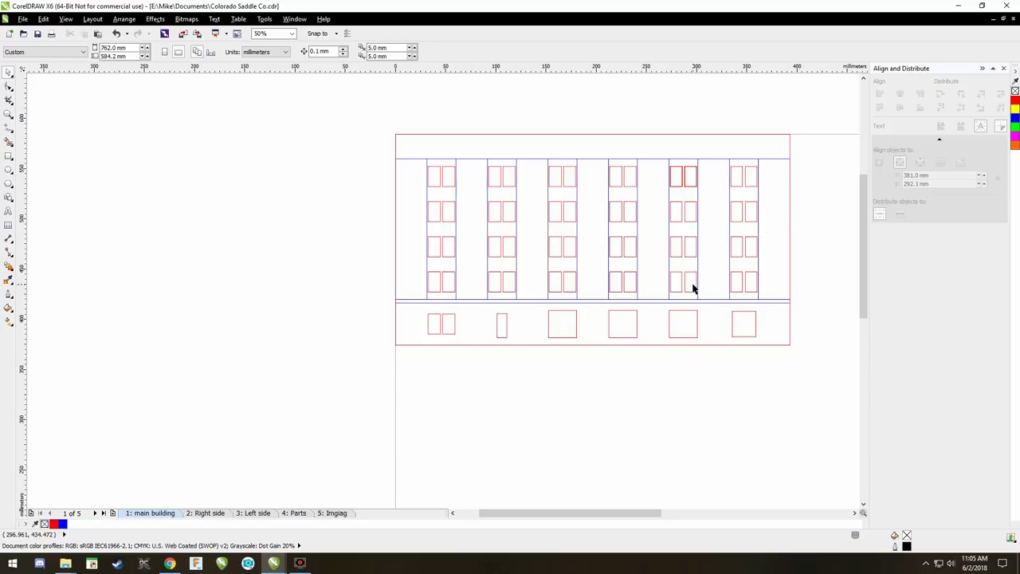
Ungroup all objects of the facade drawing on the main building page.
left_click(341, 111)
left_click_drag(802, 370, 366, 137)
left_click(124, 18)
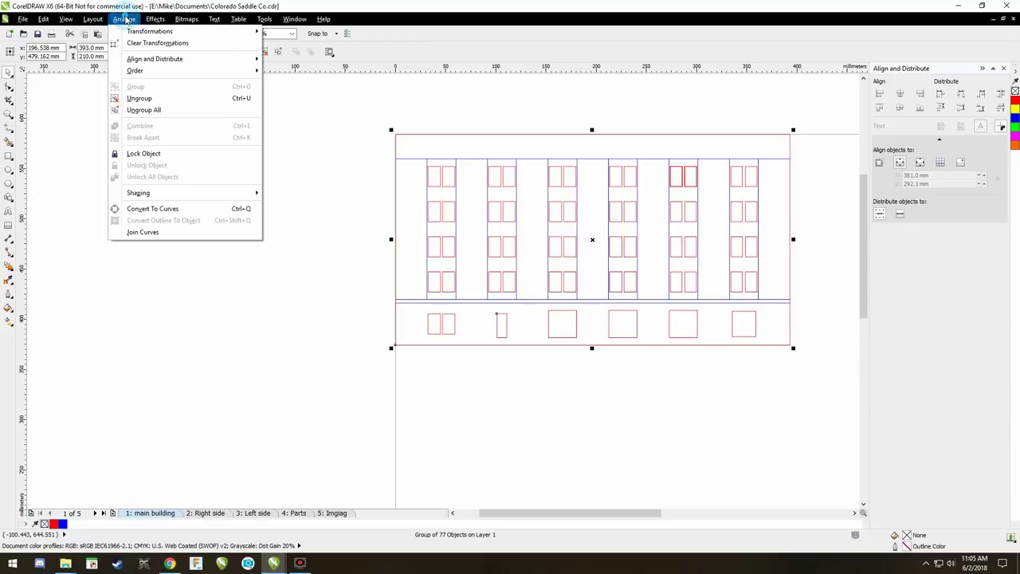
left_click(137, 109)
left_click(310, 264)
scroll(435, 346, "up", 1)
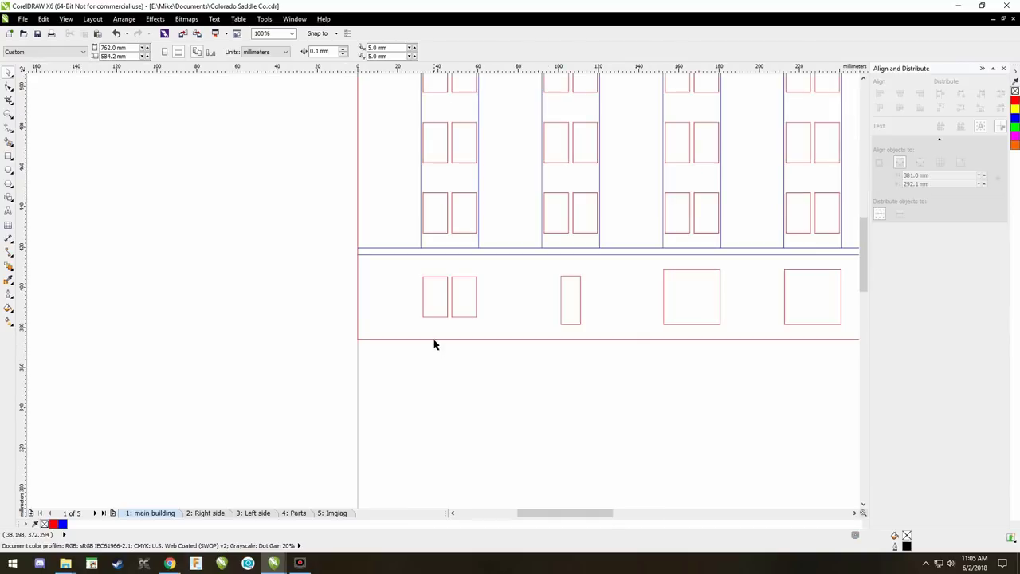
left_click(435, 190)
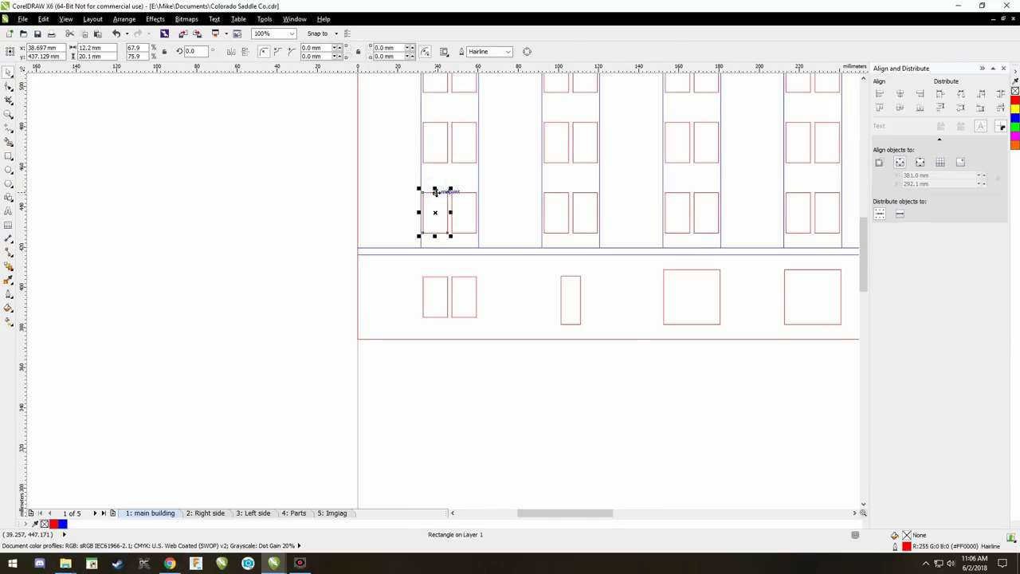
left_click(460, 233, "shift")
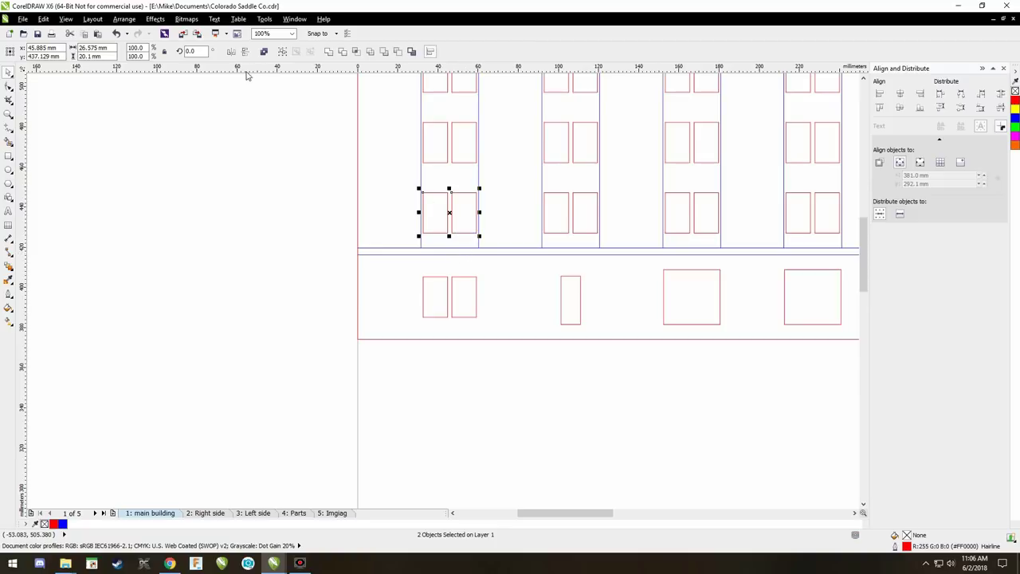
left_click(14, 131)
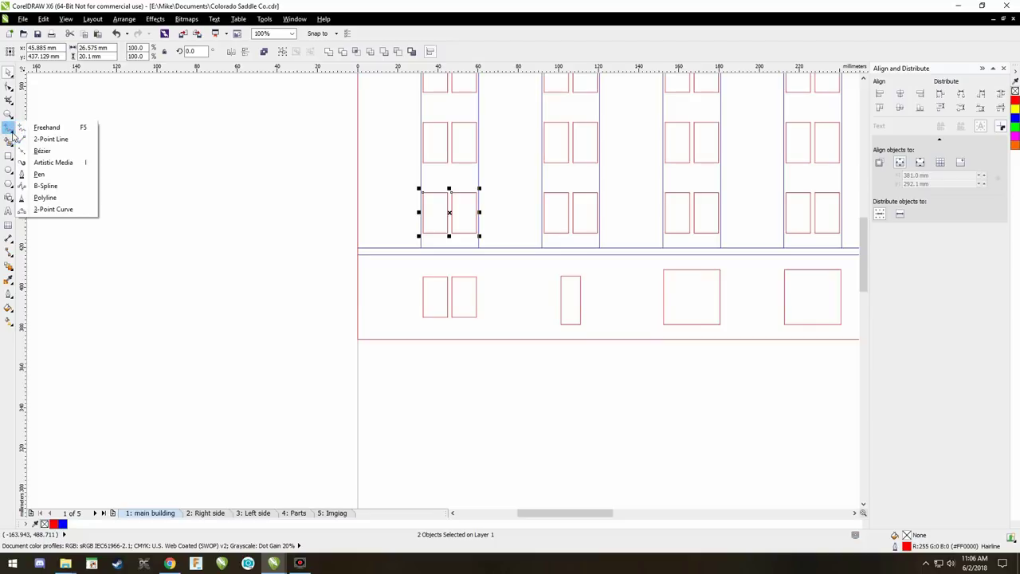
left_click(40, 139)
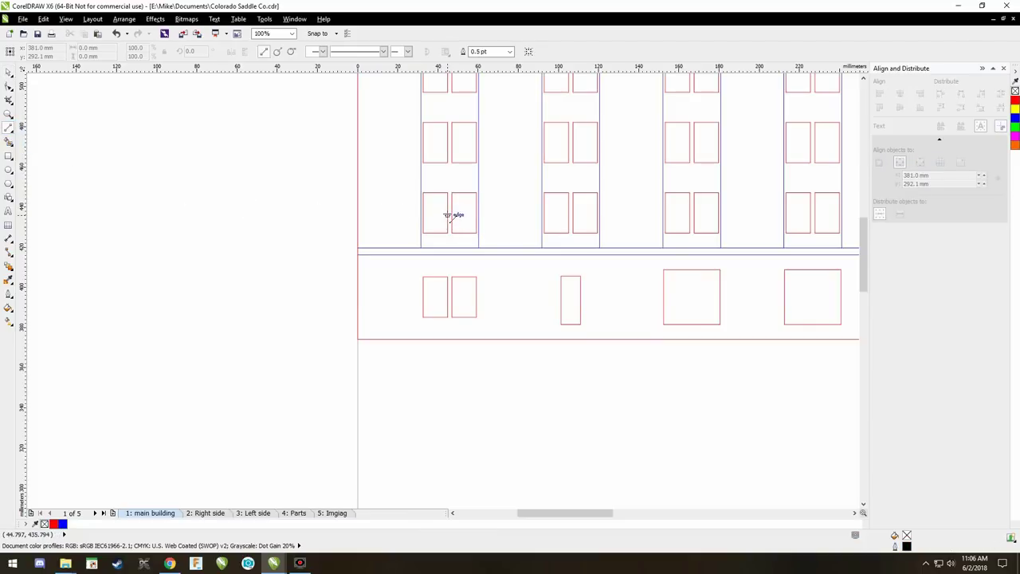
scroll(452, 212, "up", 2)
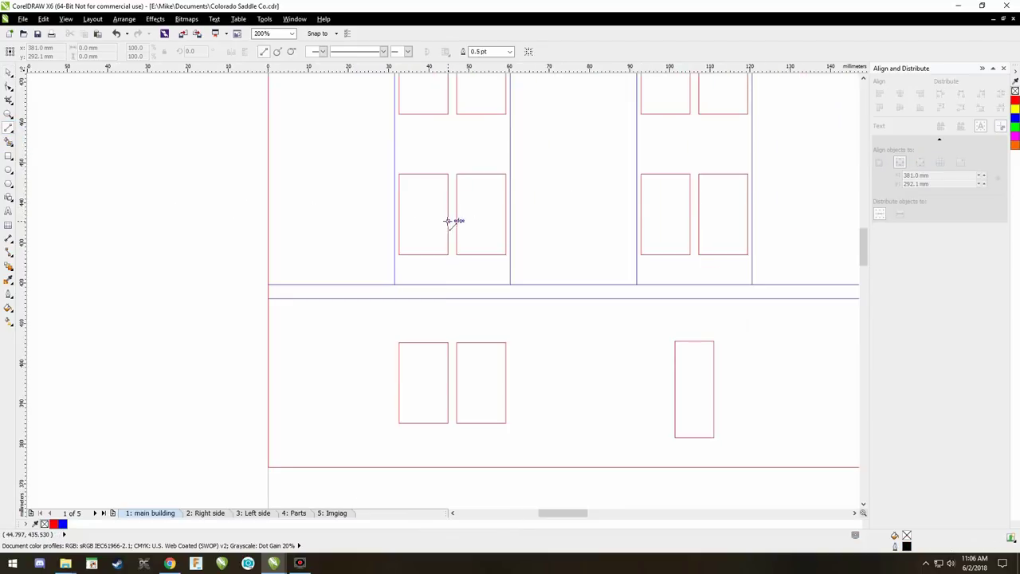
left_click(8, 73)
left_click(374, 337)
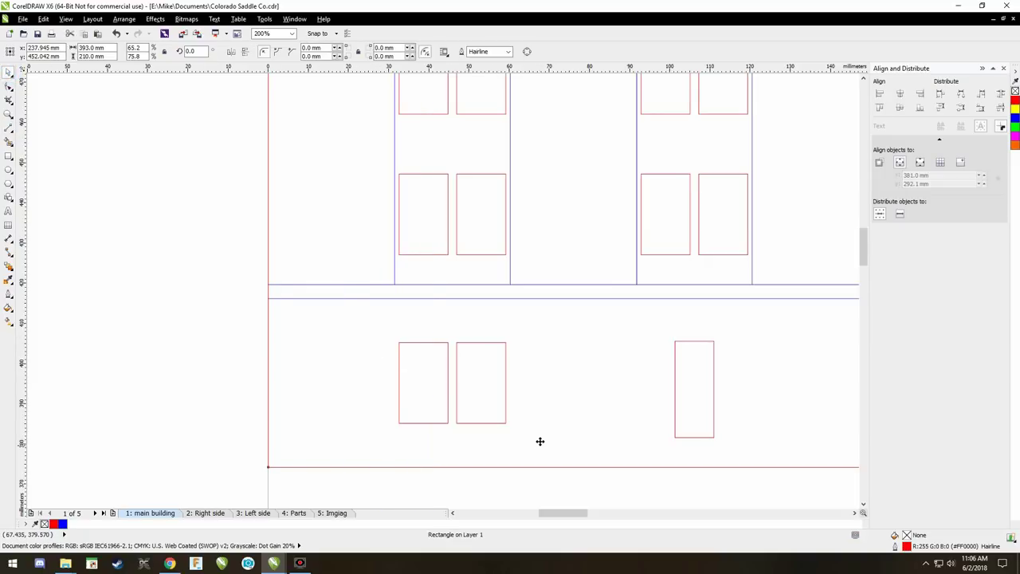
left_click(117, 33)
left_click(154, 339)
Draw a 2-point line joining the inner edge midpoints of the leftmost ground-floor window pair, and a vertical line about 48 mm long up through the gap.
left_click(422, 341)
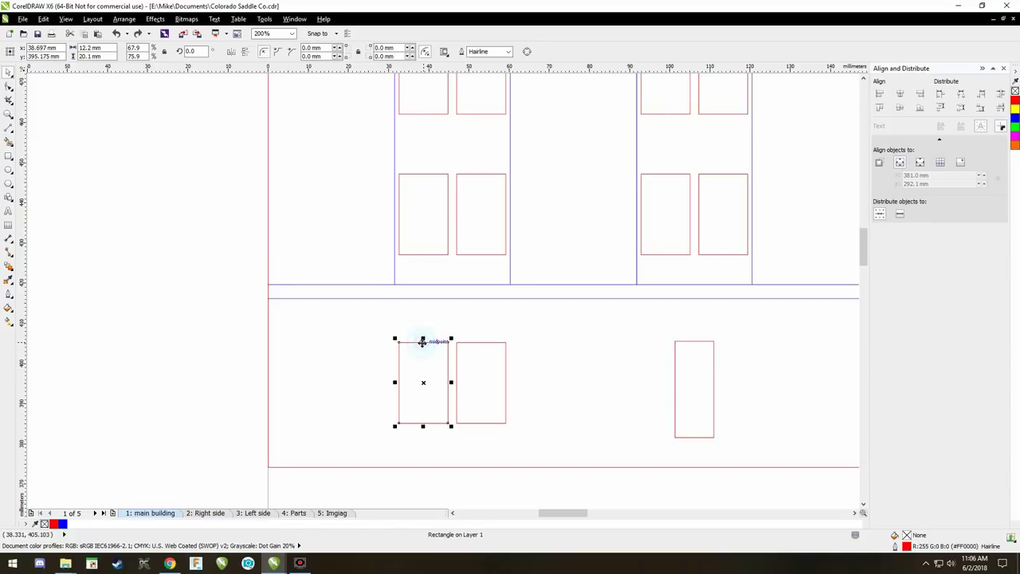
left_click(481, 423, "shift")
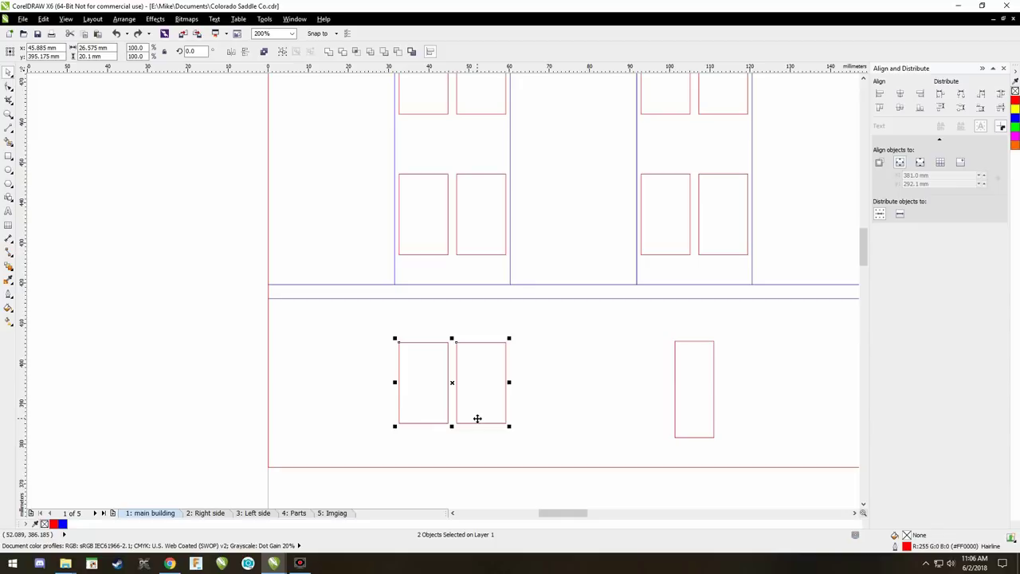
left_click(10, 128)
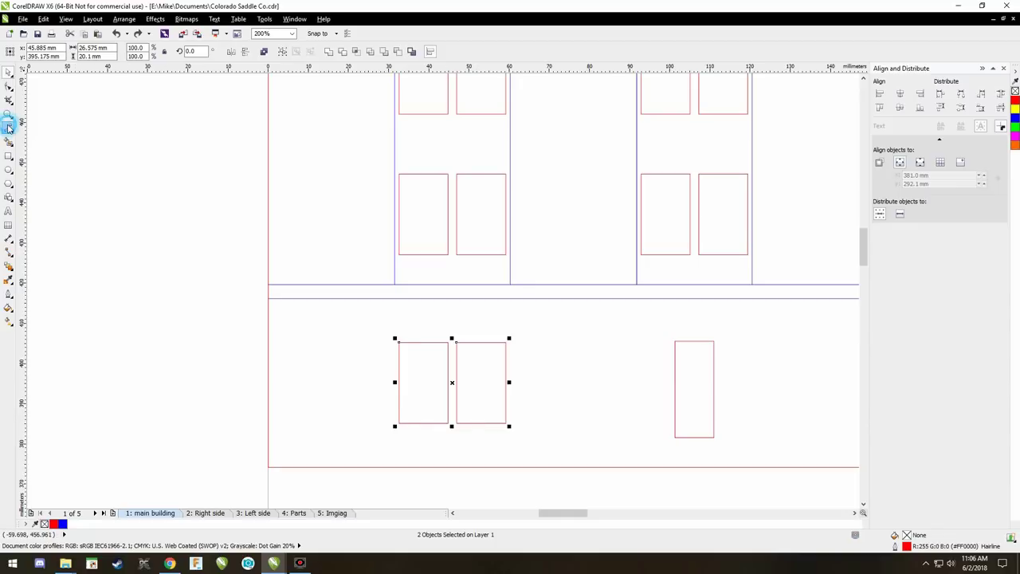
left_click(448, 384)
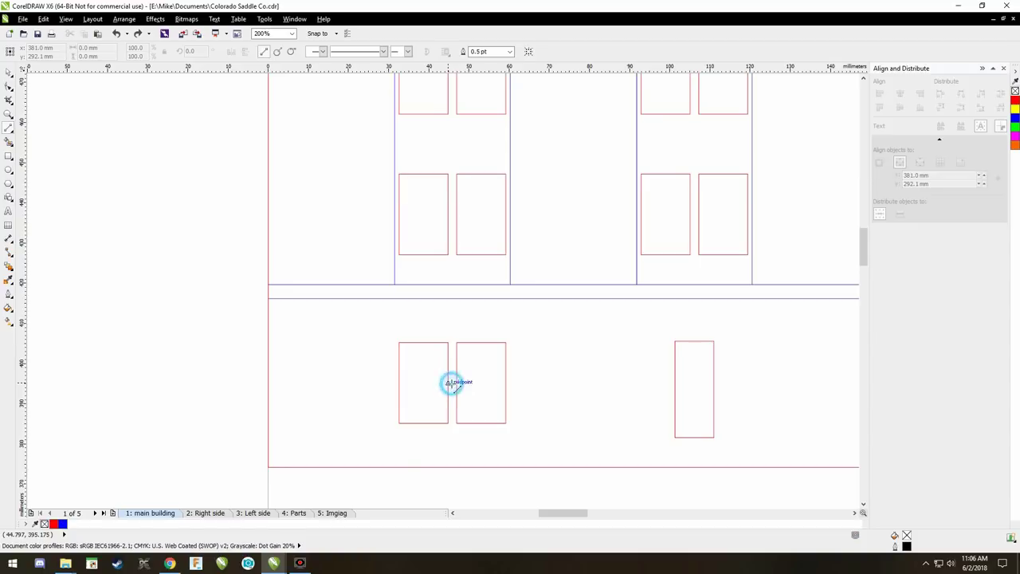
left_click(457, 384)
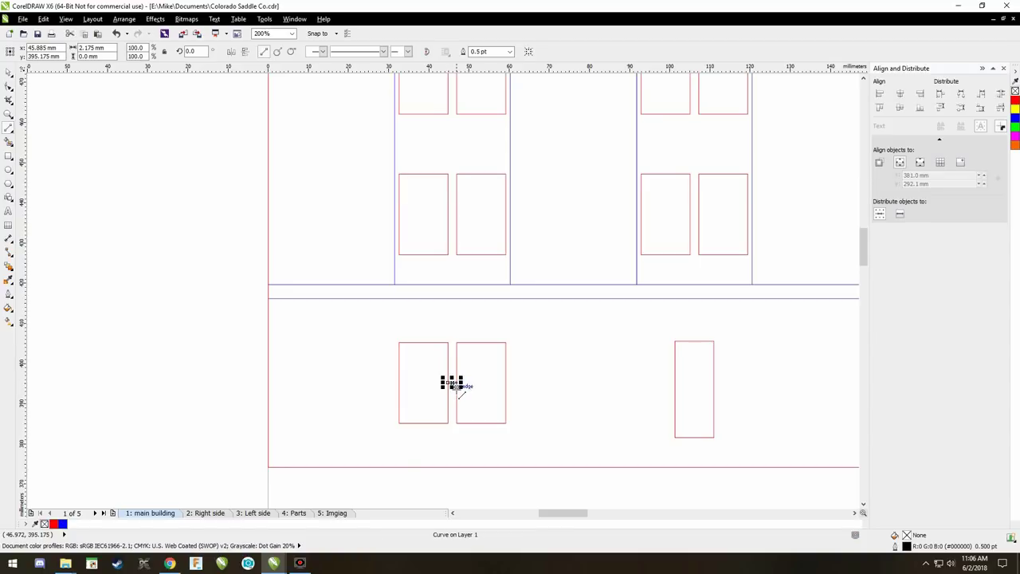
scroll(452, 381, "up", 2)
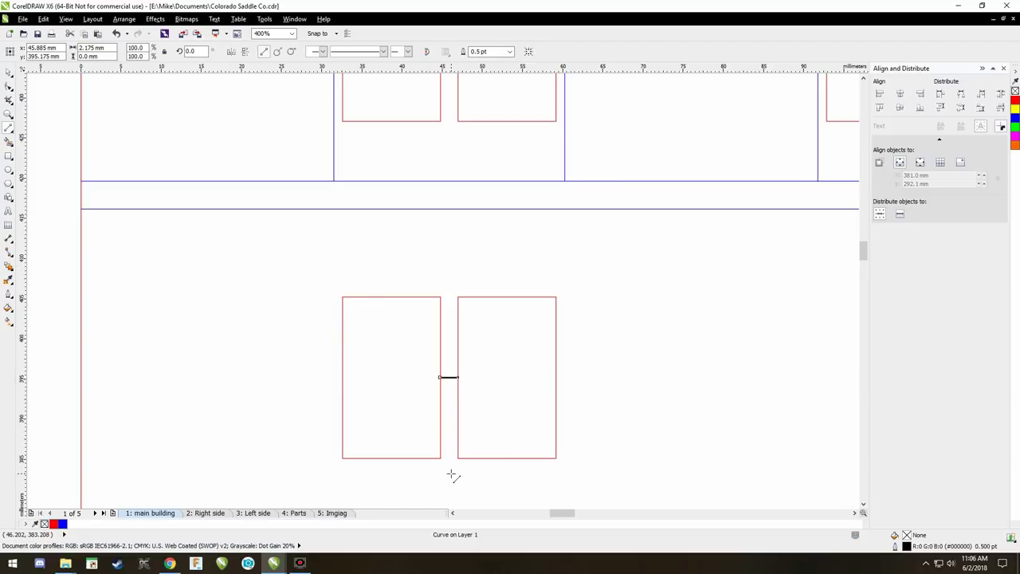
left_click_drag(451, 473, 452, 85)
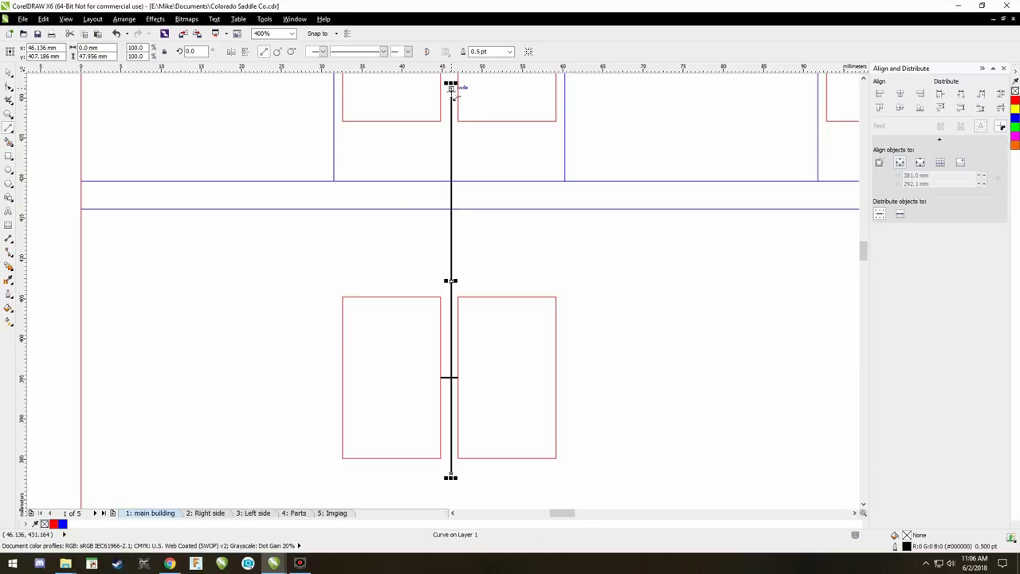